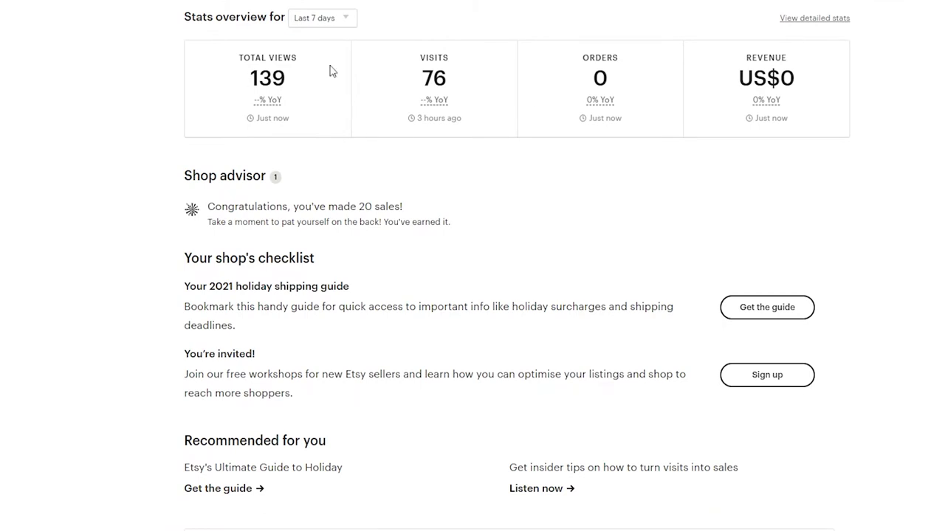
# Step: Show the shop's stats overview for this year and review its total views, orders and revenue
pyautogui.click(310, 20)
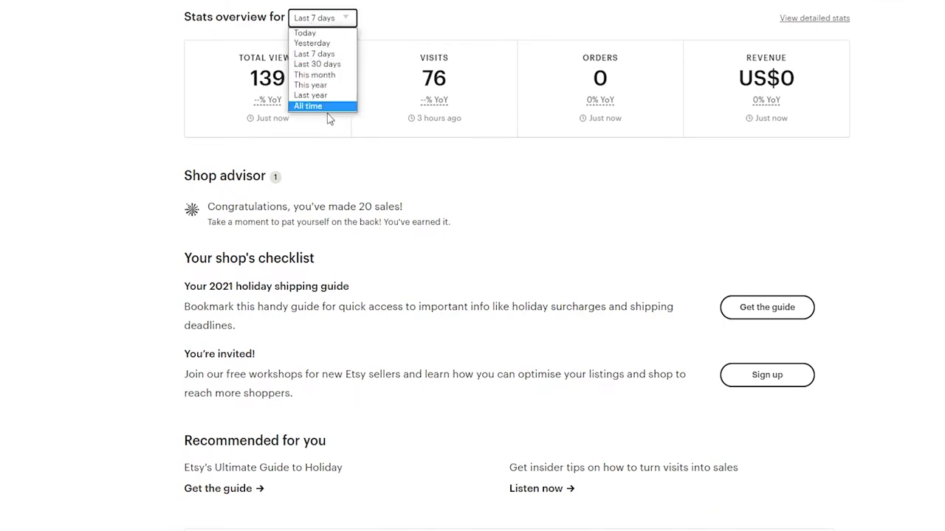
pyautogui.click(312, 86)
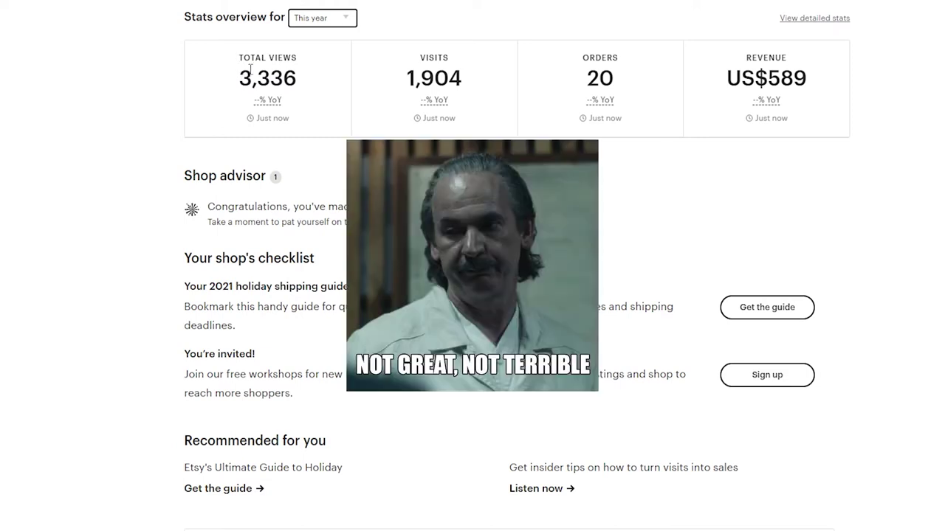
pyautogui.moveTo(239, 79); pyautogui.dragTo(328, 81)
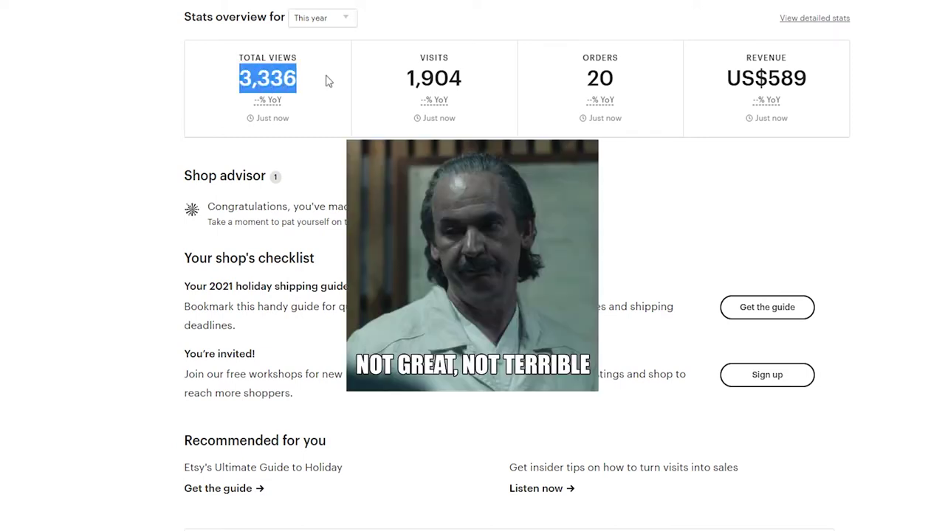
pyautogui.click(328, 81)
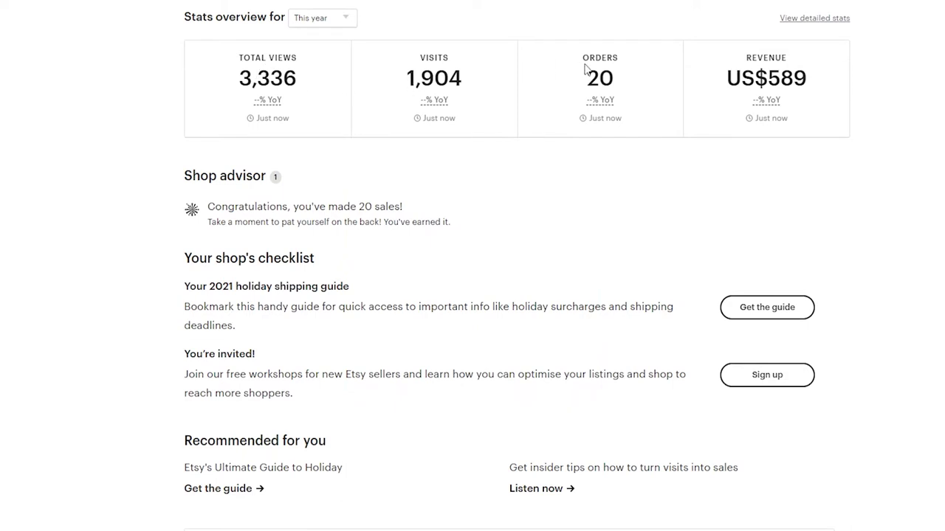
pyautogui.moveTo(584, 71); pyautogui.dragTo(678, 80)
pyautogui.click(806, 80)
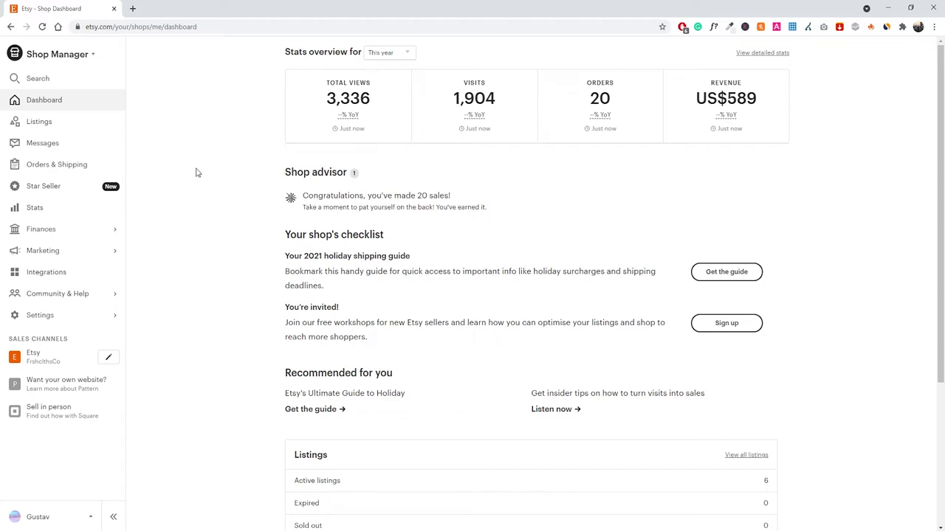
# Step: Open the Scooby Doo Unisex Hoodie listing from the shop's listings in a separate browser tab and look over its photos and video sections
pyautogui.click(81, 124)
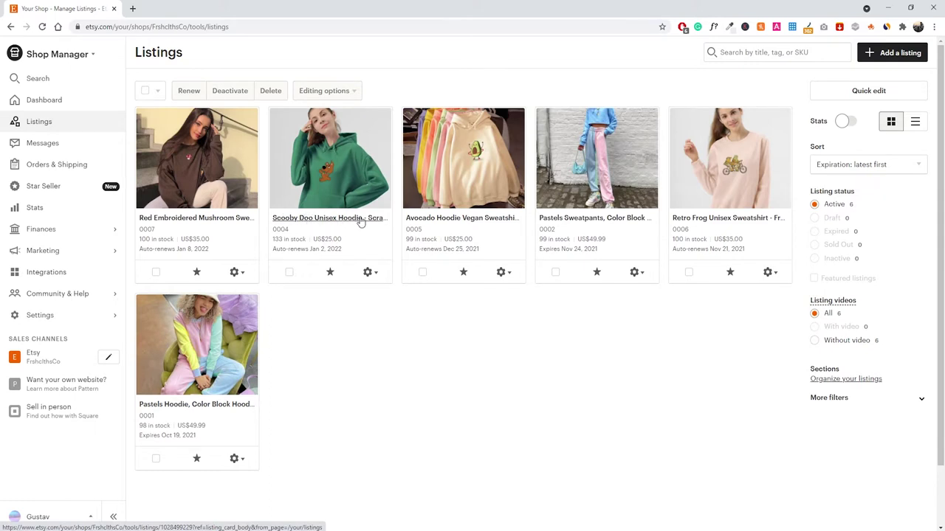
pyautogui.rightClick(341, 189)
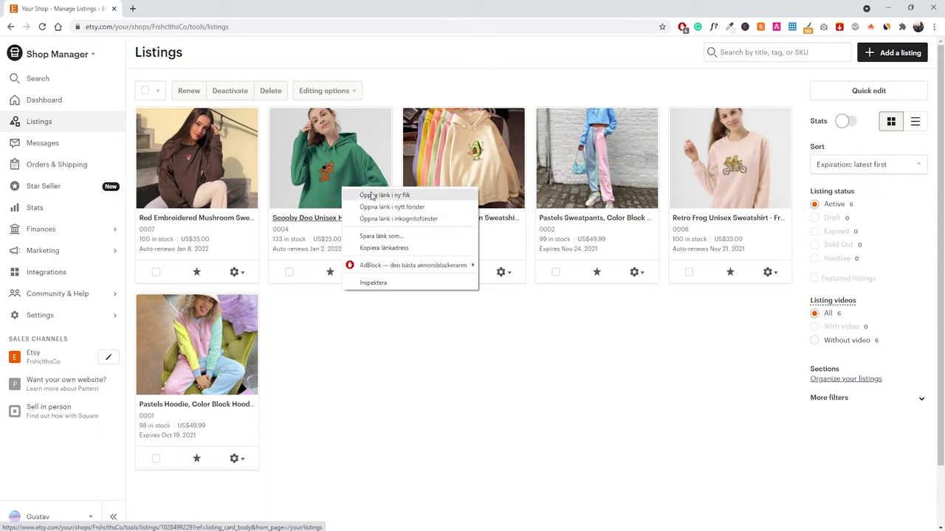
pyautogui.click(366, 195)
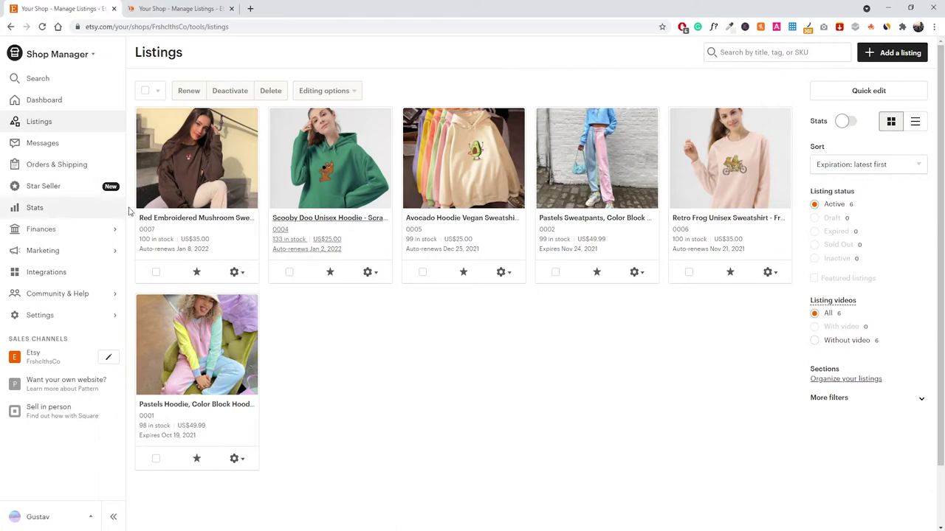
pyautogui.click(176, 8)
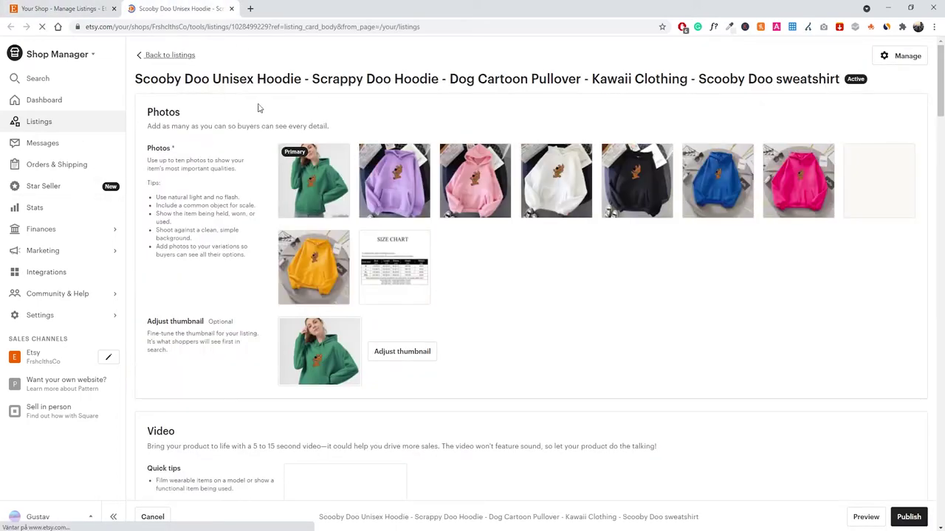
pyautogui.scroll(-3, 403, 169)
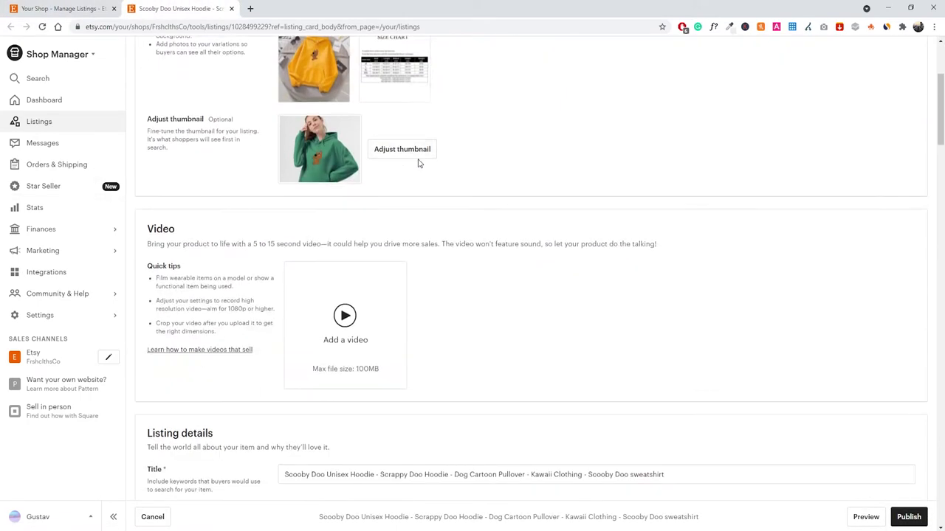
pyautogui.scroll(2, 396, 167)
# Step: Return to the listings tab and open the listing stats of the Scooby Doo Unisex Hoodie from the shop's stats
pyautogui.click(53, 5)
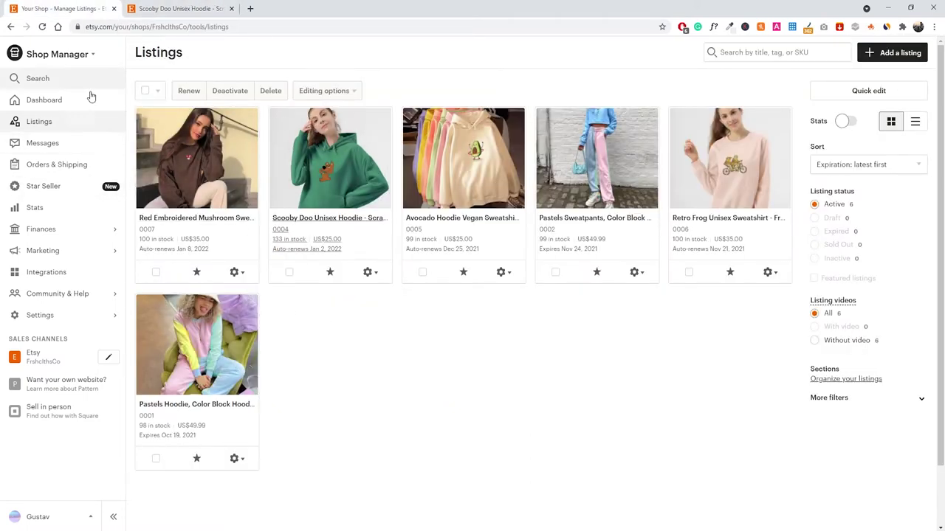
pyautogui.click(83, 193)
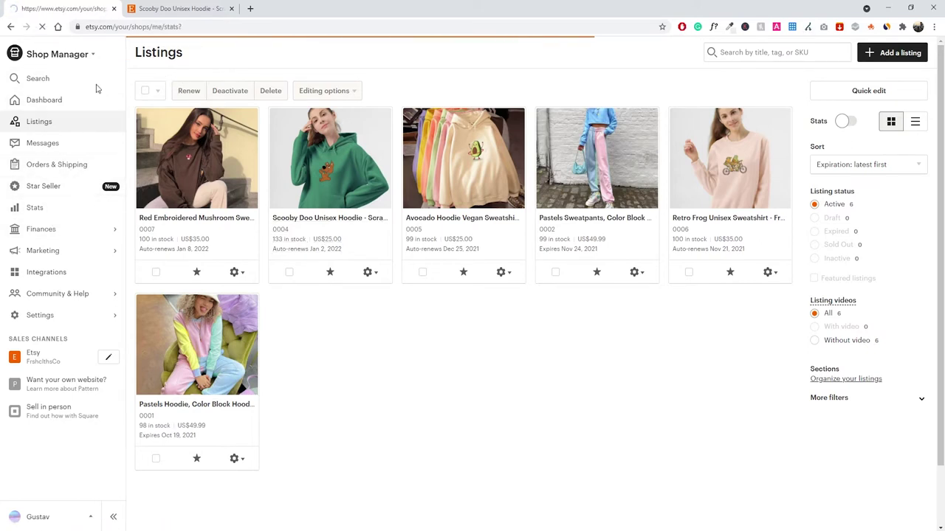
pyautogui.scroll(-8, 214, 187)
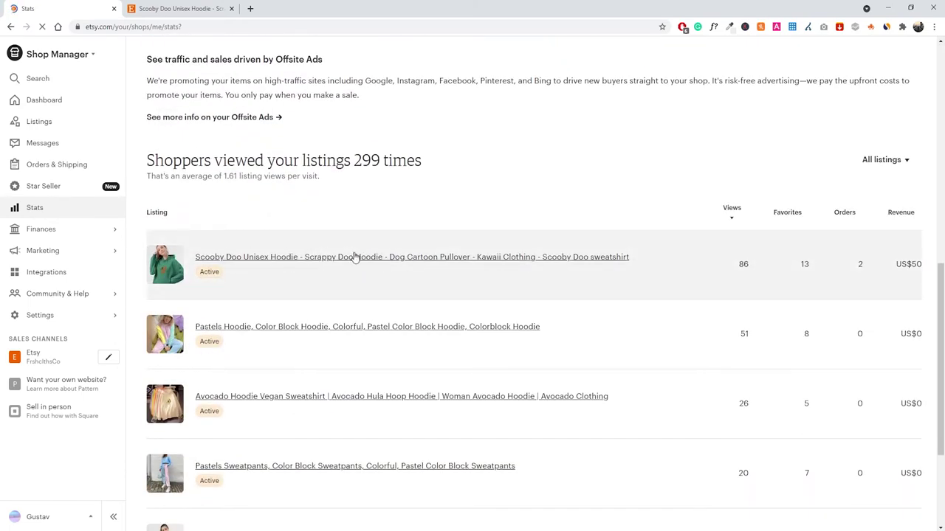
pyautogui.click(315, 259)
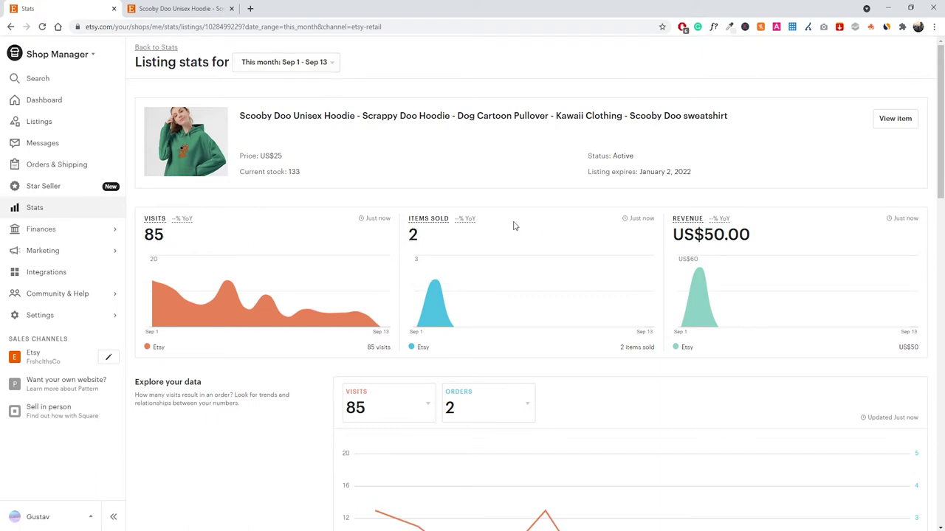
pyautogui.scroll(-5, 443, 214)
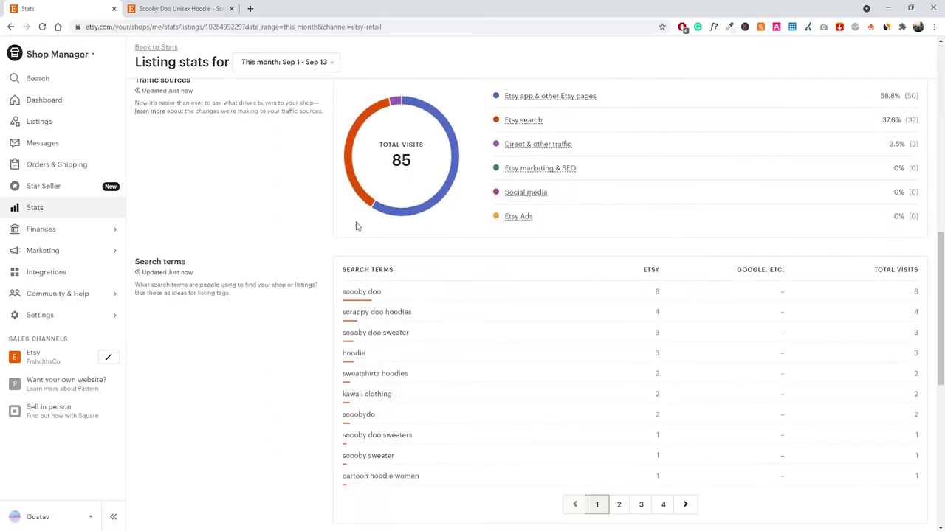
pyautogui.scroll(10, 339, 228)
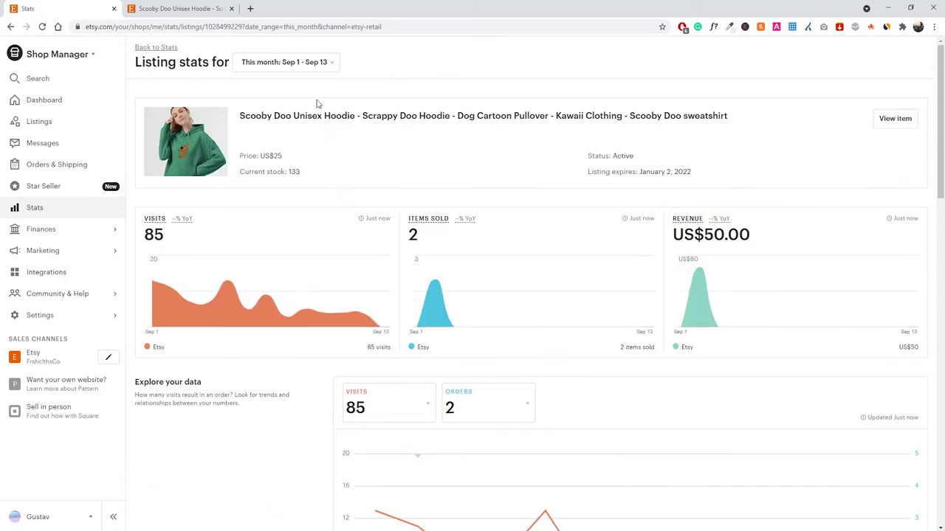
# Step: Set the date range of the hoodie's listing stats to Last 30 Days
pyautogui.click(281, 67)
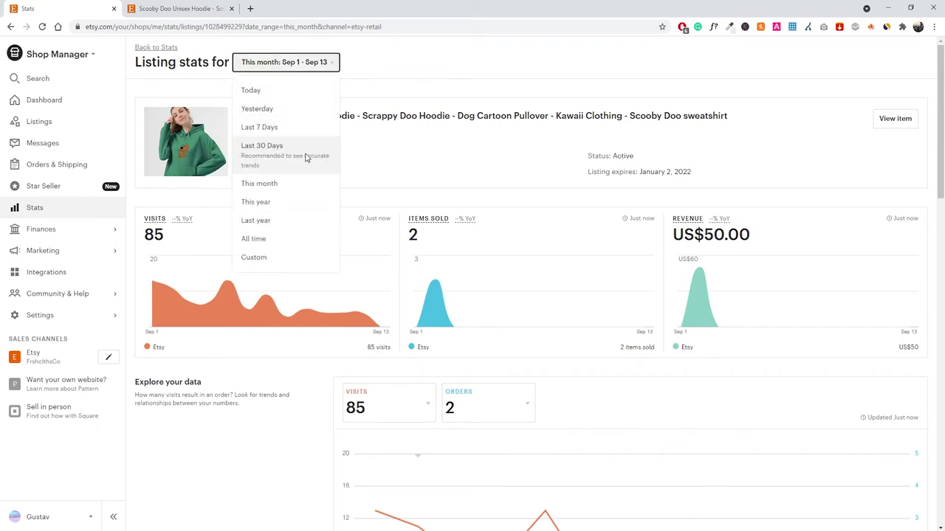
pyautogui.click(304, 155)
pyautogui.click(295, 65)
pyautogui.click(287, 146)
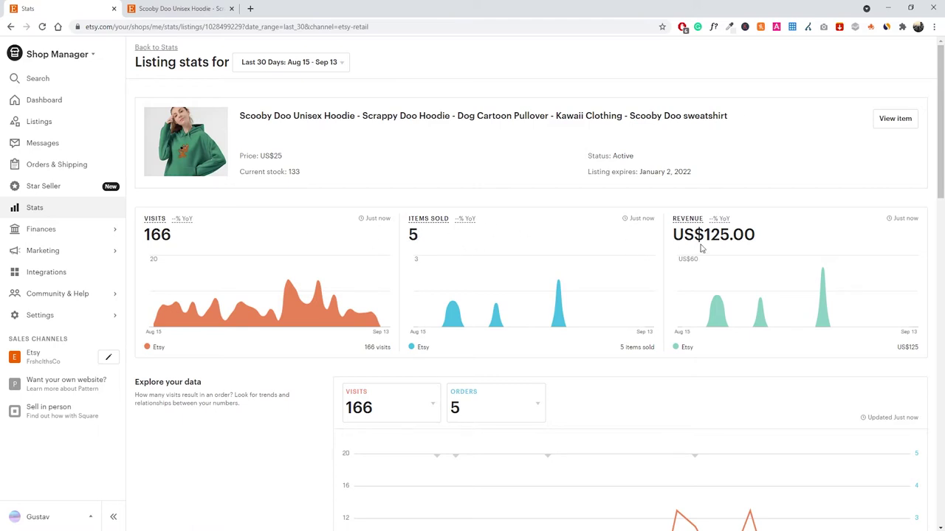
# Step: Examine the hoodie listing's visits and orders chart and its traffic sources, especially Etsy search
pyautogui.scroll(-1, 741, 240)
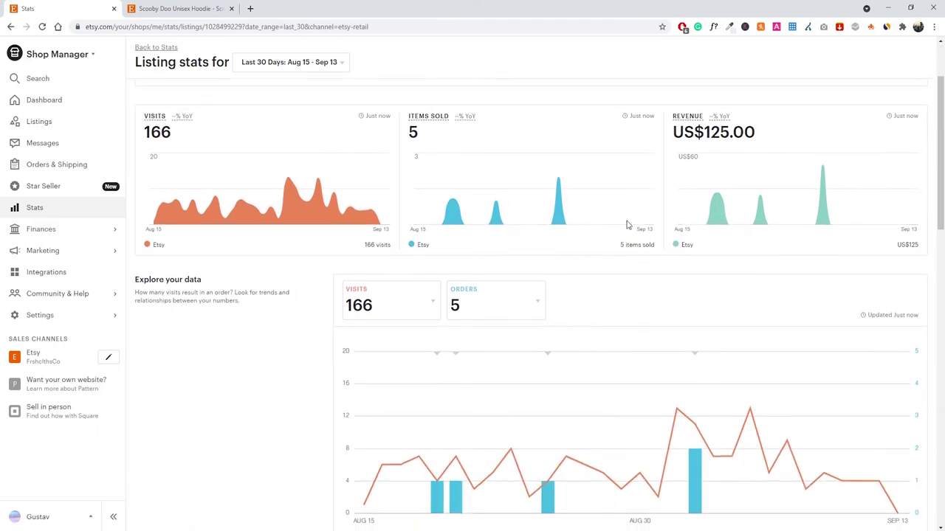
pyautogui.scroll(-4, 435, 225)
pyautogui.scroll(-1, 434, 225)
pyautogui.scroll(1, 502, 236)
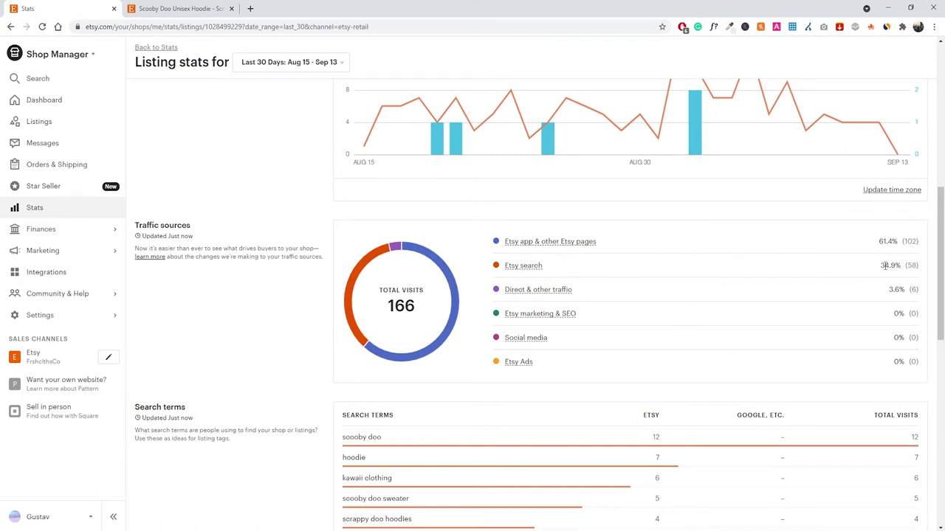
pyautogui.scroll(-1, 675, 293)
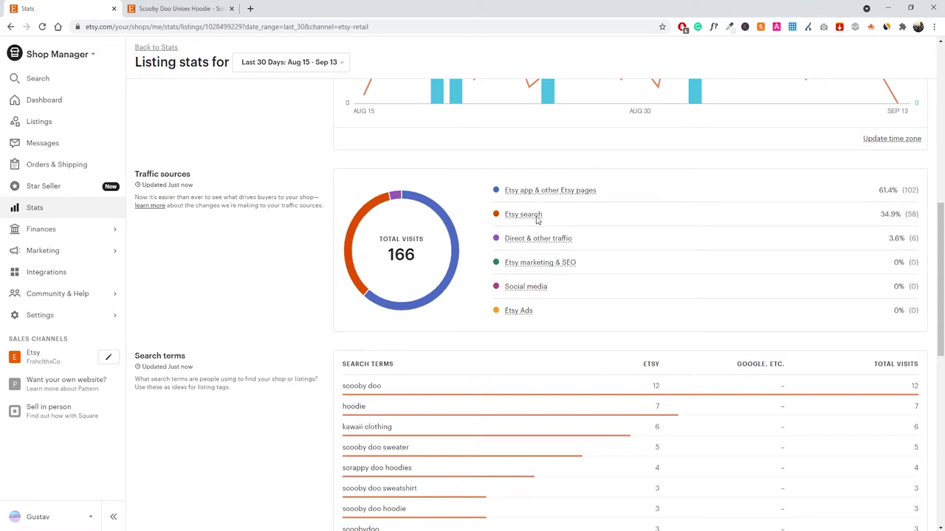
pyautogui.moveTo(564, 262)
pyautogui.scroll(-2, 292, 253)
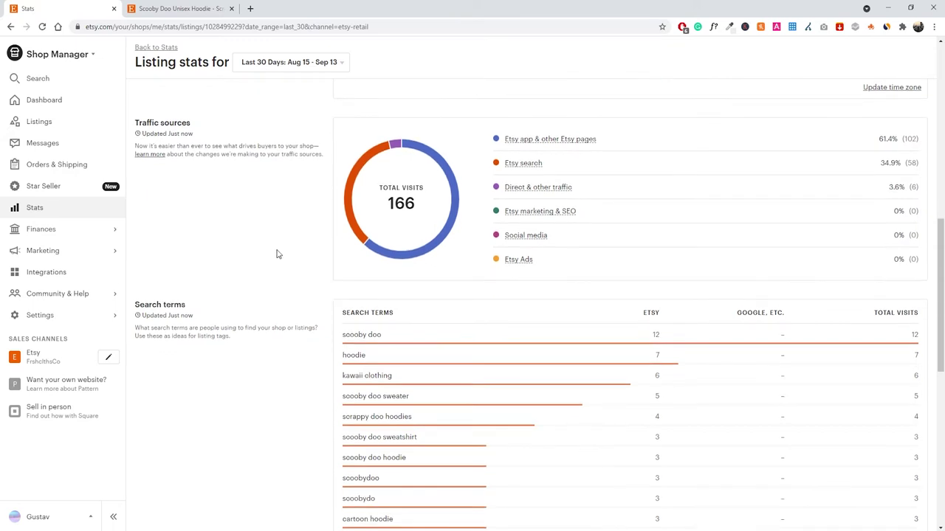
# Step: Examine the search terms shoppers used to find the hoodie listing, comparing "scooby doo" with "hoodie"
pyautogui.moveTo(161, 253); pyautogui.dragTo(249, 259)
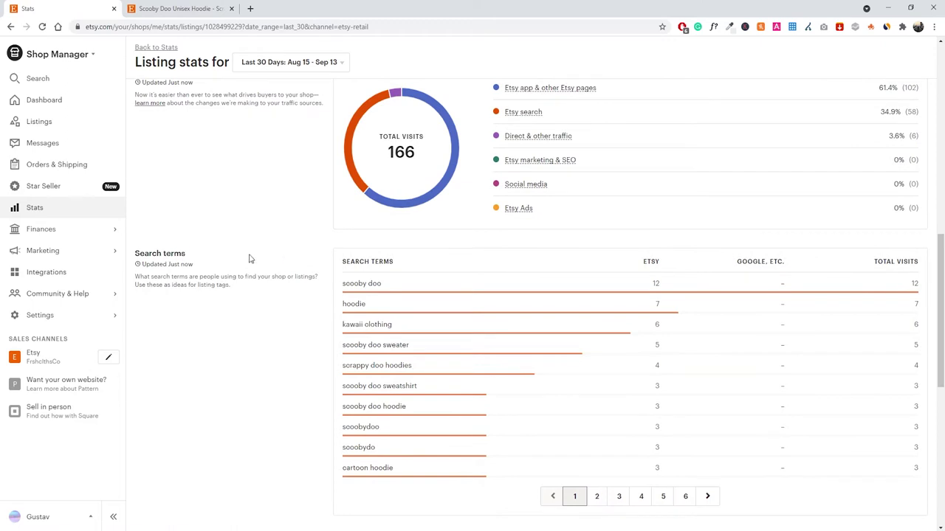
pyautogui.click(249, 260)
pyautogui.scroll(-1, 248, 259)
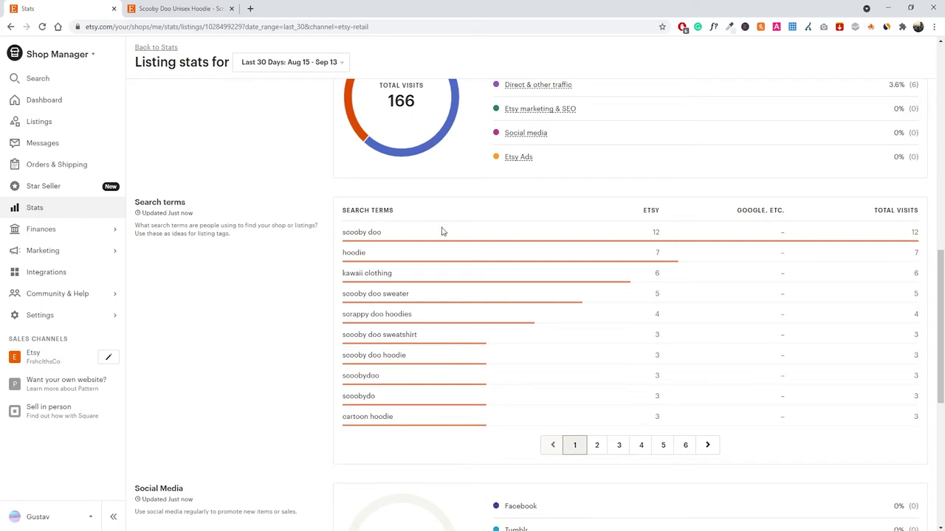
pyautogui.moveTo(398, 235); pyautogui.dragTo(353, 233)
pyautogui.moveTo(443, 231); pyautogui.dragTo(371, 260)
pyautogui.click(373, 257)
pyautogui.moveTo(367, 253); pyautogui.dragTo(345, 257)
pyautogui.click(345, 257)
pyautogui.moveTo(369, 252); pyautogui.dragTo(349, 253)
pyautogui.moveTo(384, 236); pyautogui.dragTo(344, 237)
pyautogui.scroll(-1, 324, 217)
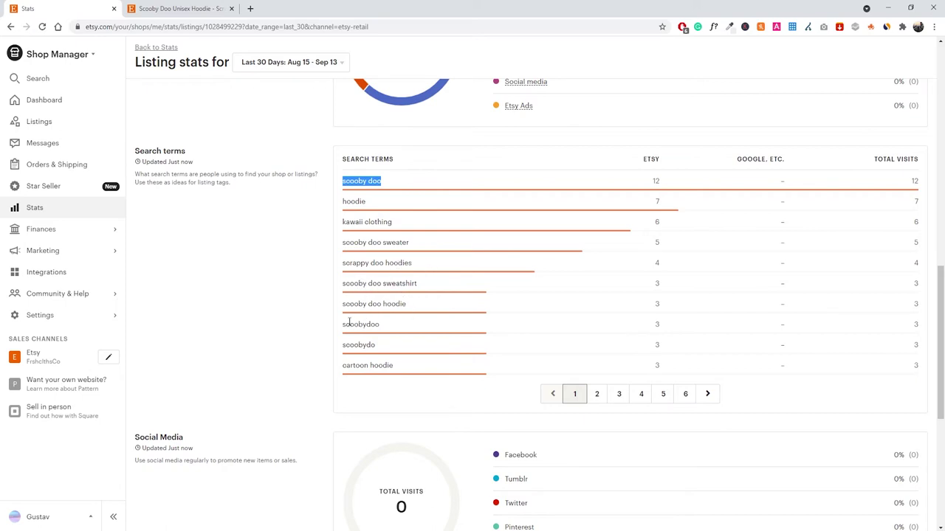
pyautogui.scroll(-2, 373, 244)
pyautogui.scroll(2, 369, 245)
pyautogui.click(307, 228)
# Step: Copy the search term "scooby doo" from the listing's search terms table
pyautogui.moveTo(383, 190); pyautogui.dragTo(347, 158)
pyautogui.click(352, 182)
pyautogui.tripleClick(360, 180)
pyautogui.rightClick(359, 180)
pyautogui.click(381, 188)
# Step: Open the Etsy home page in a new browser tab and search the marketplace for "scooby doo"
pyautogui.click(251, 9)
pyautogui.hotkey('ctrl', 'v')
pyautogui.press('Return')
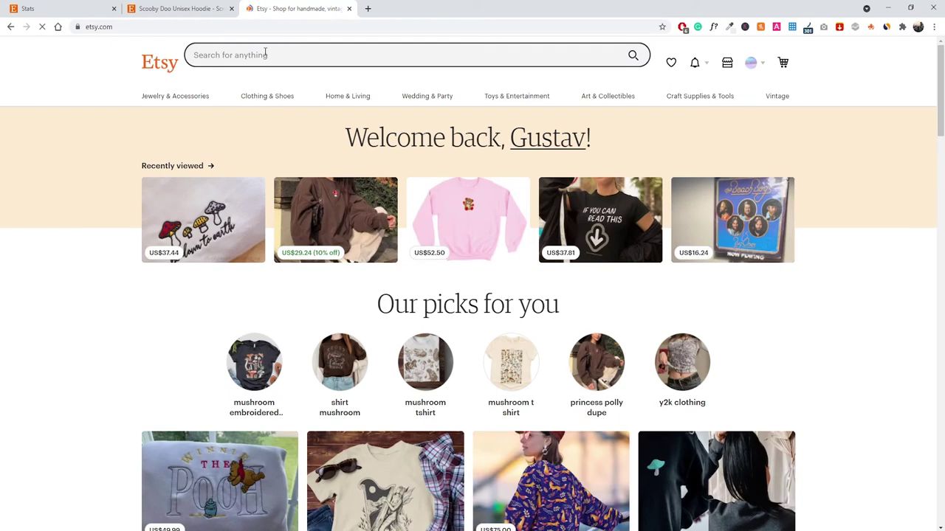
pyautogui.click(265, 55)
pyautogui.hotkey('ctrl', 'v')
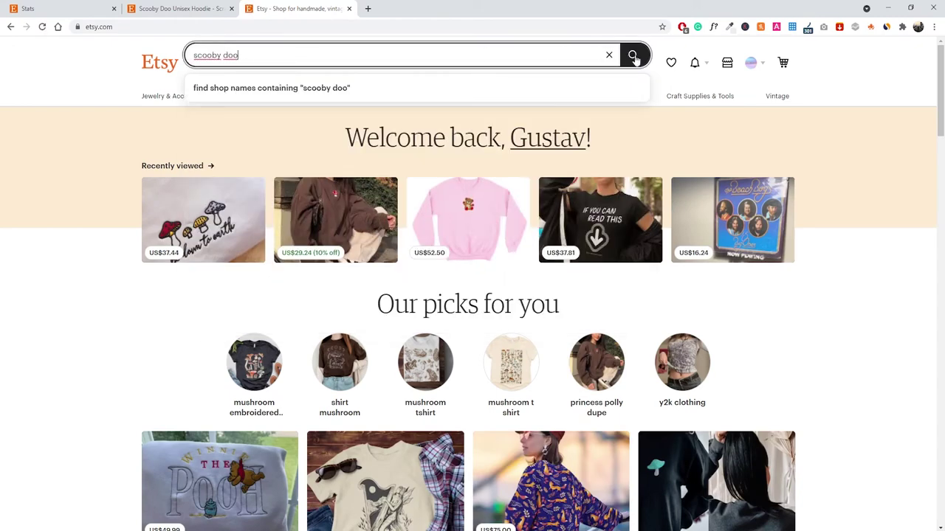
pyautogui.click(634, 56)
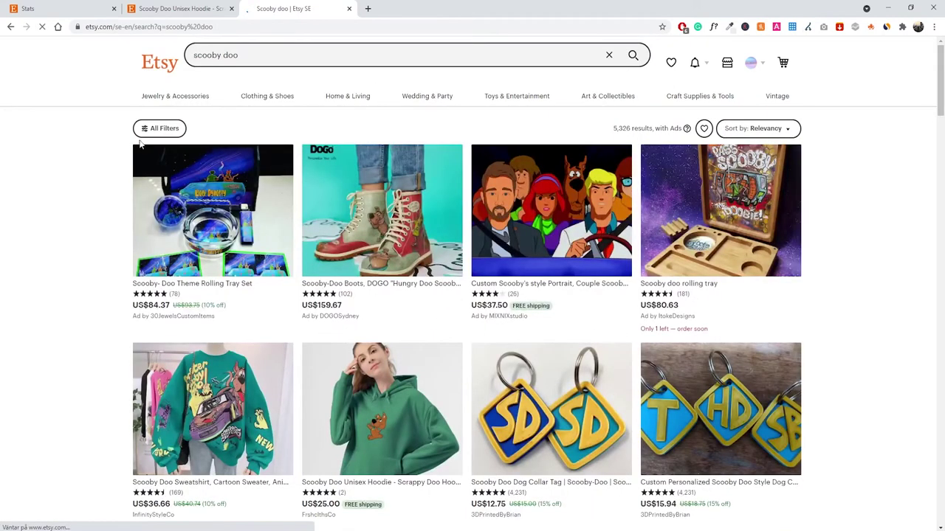
# Step: Look through the "scooby doo" search results to locate the shop's green hoodie and compare it with the competing listings
pyautogui.scroll(-2, 84, 185)
pyautogui.scroll(2, 88, 156)
pyautogui.scroll(-2, 69, 156)
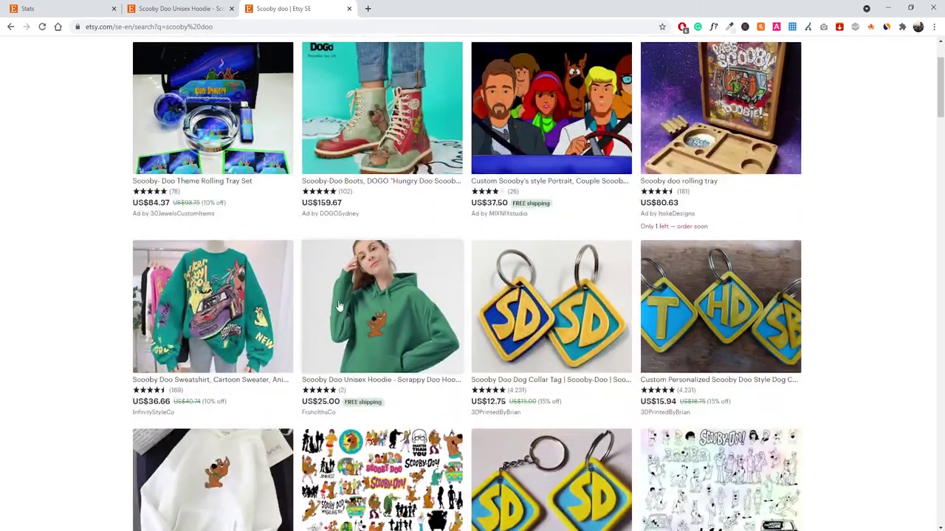
pyautogui.scroll(2, 341, 315)
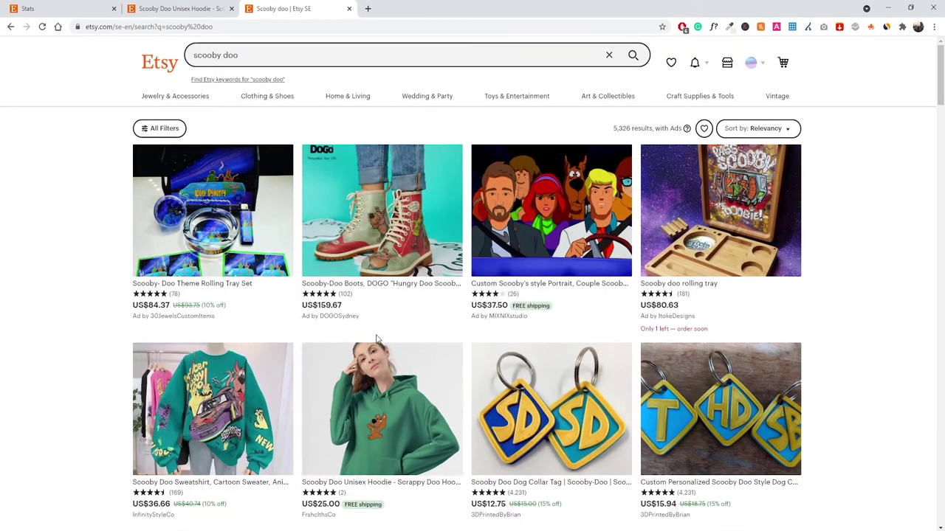
pyautogui.scroll(-1, 360, 332)
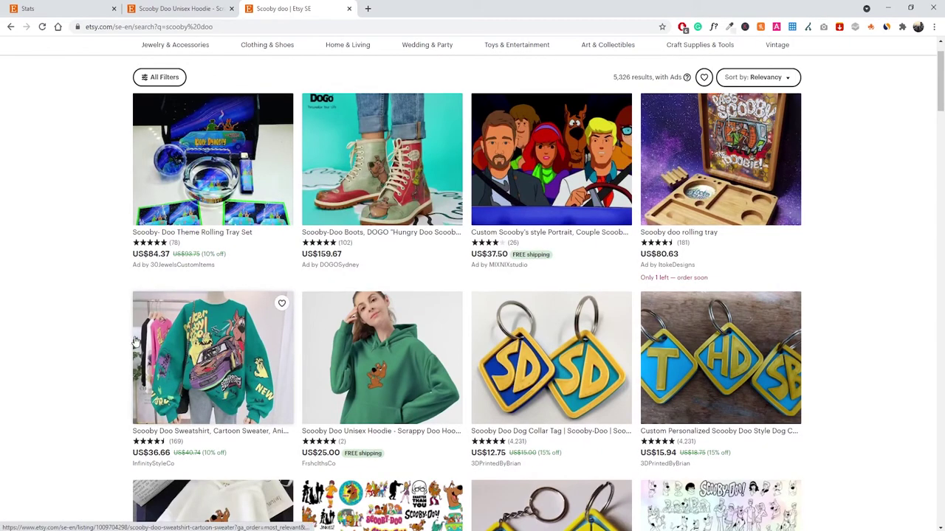
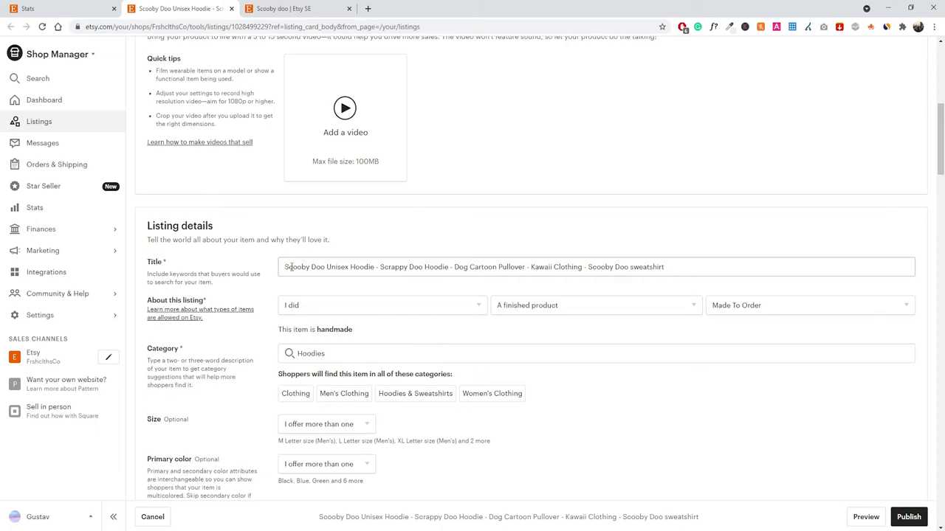
# Step: Return to the Scooby Doo hoodie's listing editor and examine the keyword phrases in its title and the product photos
pyautogui.hotkey('ctrl', 'a')
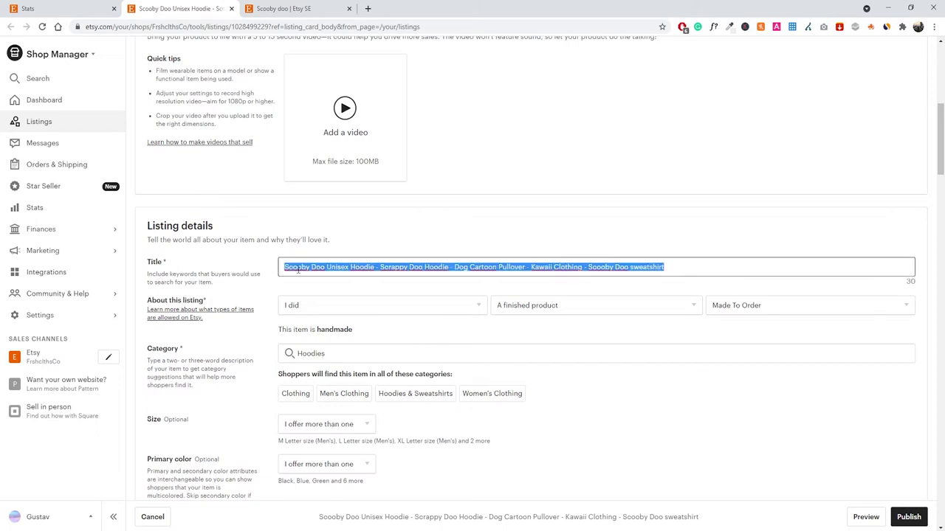
pyautogui.moveTo(285, 270); pyautogui.dragTo(377, 269)
pyautogui.click(353, 267)
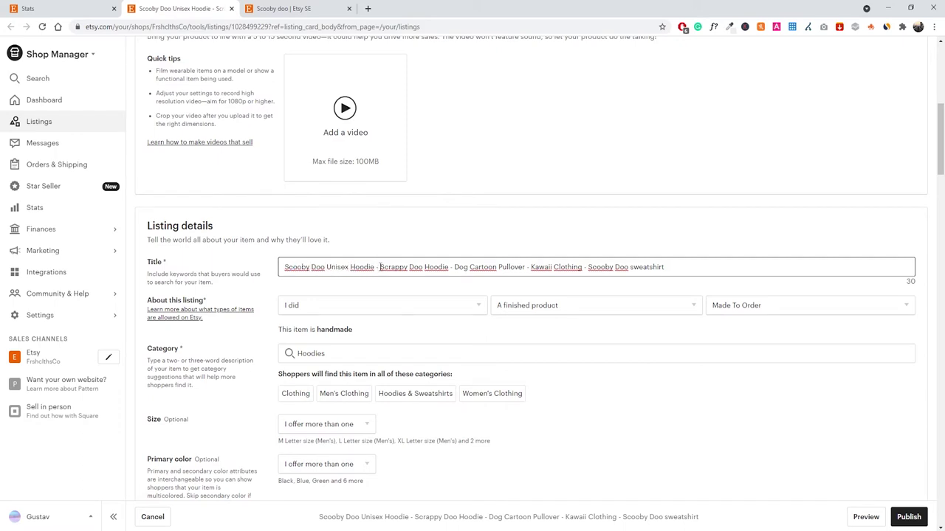
pyautogui.scroll(6, 391, 266)
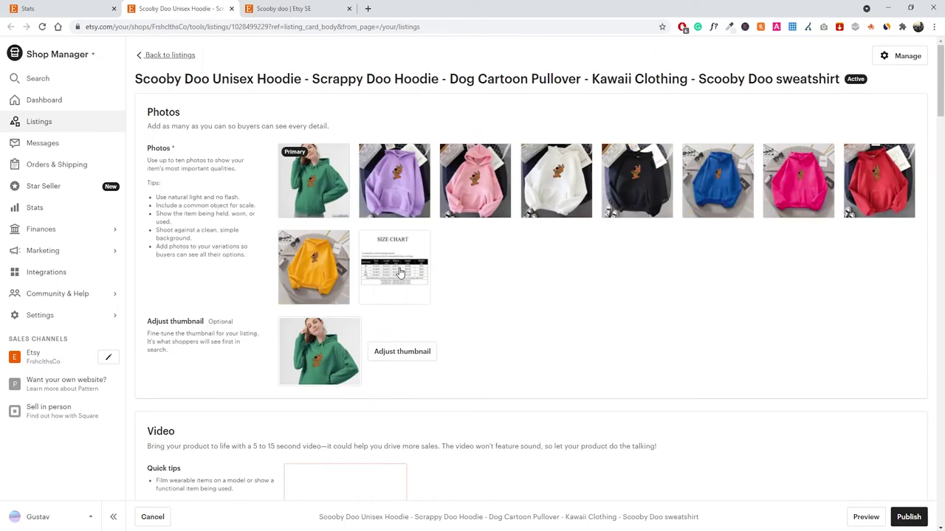
# Step: Examine the keyword phrases in the hoodie's Title field in the listing details
pyautogui.scroll(-4, 414, 277)
pyautogui.scroll(-1, 414, 276)
pyautogui.moveTo(377, 321); pyautogui.dragTo(531, 318)
pyautogui.click(450, 318)
pyautogui.moveTo(530, 318); pyautogui.dragTo(664, 318)
pyautogui.click(668, 319)
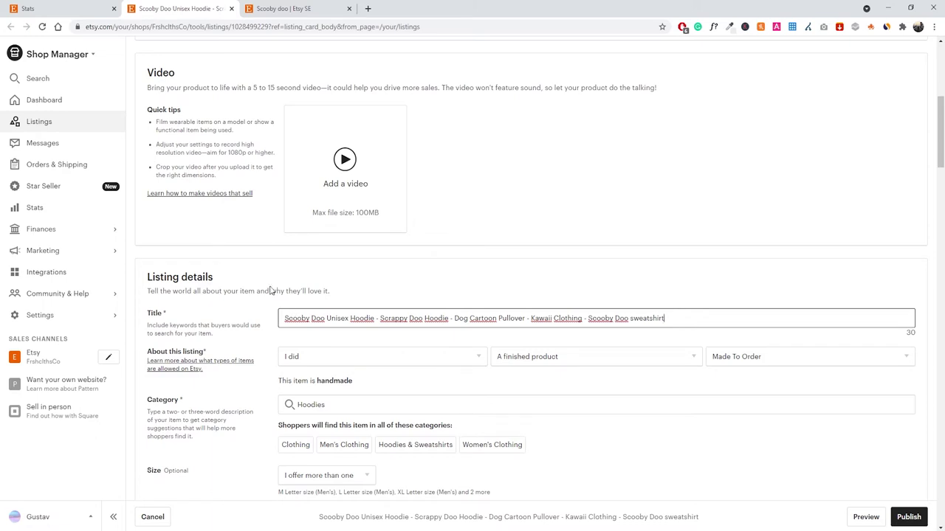
# Step: Compare the listing's title with its search terms in the stats and with the hoodie's entry in the "scooby doo" search results
pyautogui.click(85, 6)
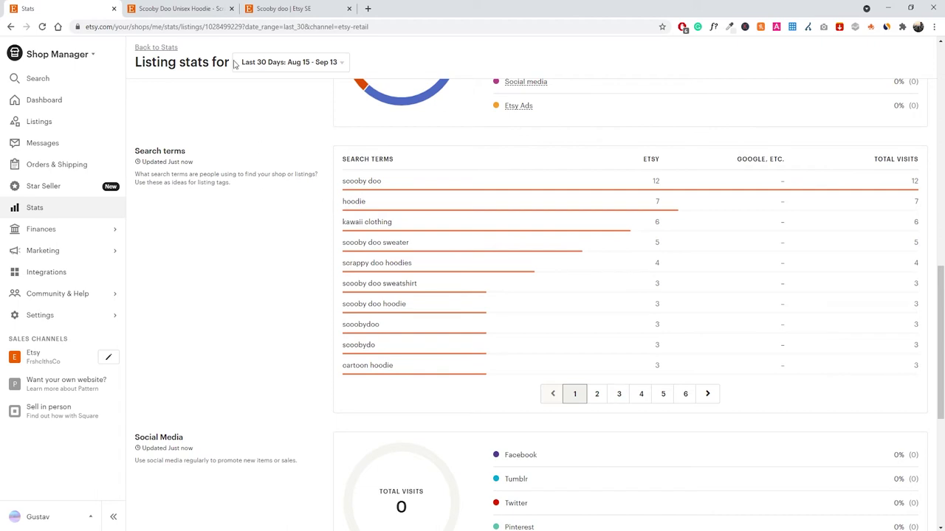
pyautogui.click(190, 9)
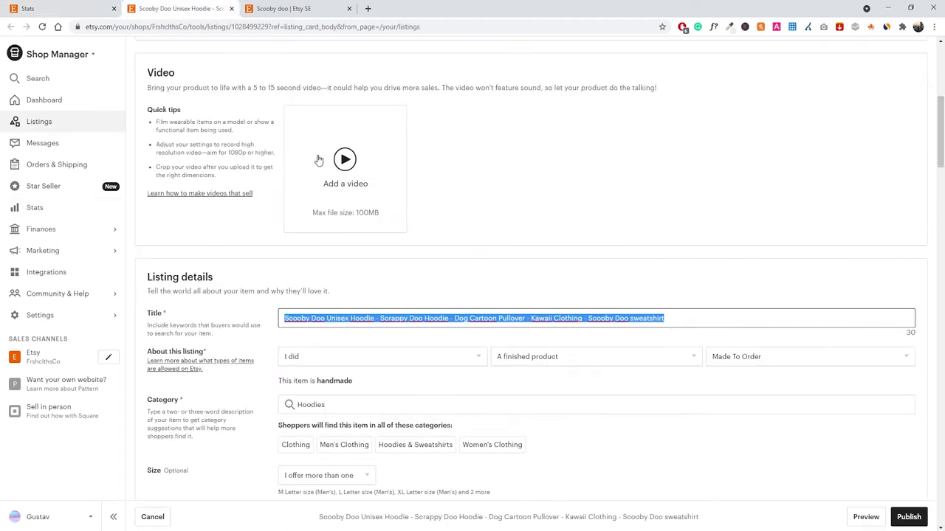
pyautogui.click(340, 307)
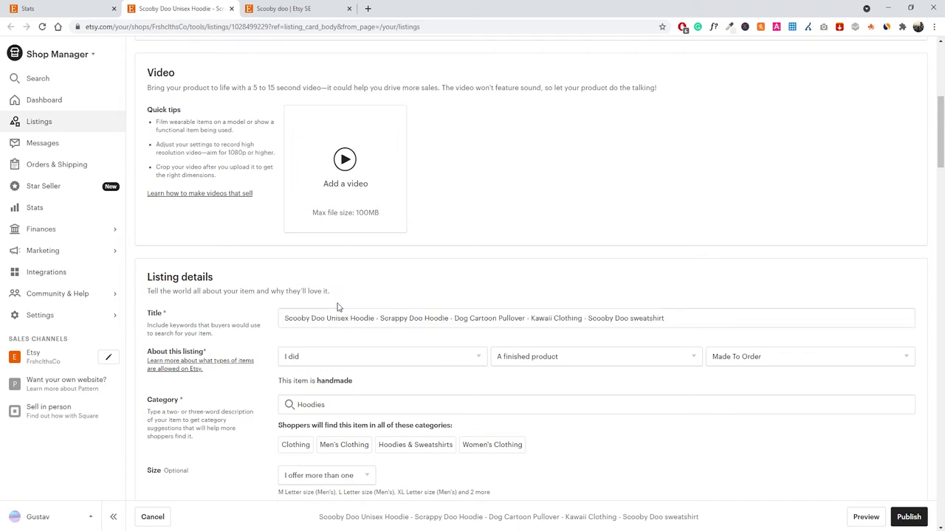
pyautogui.click(306, 6)
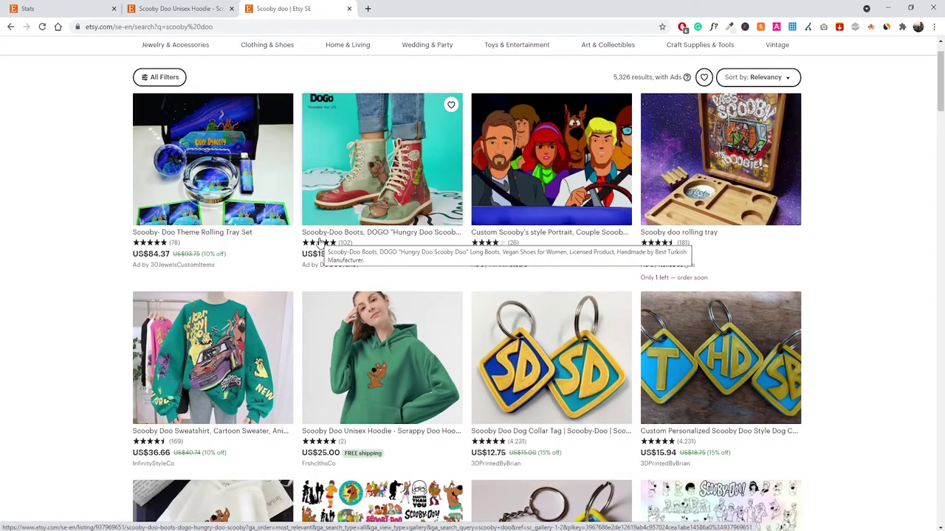
pyautogui.scroll(-1, 383, 412)
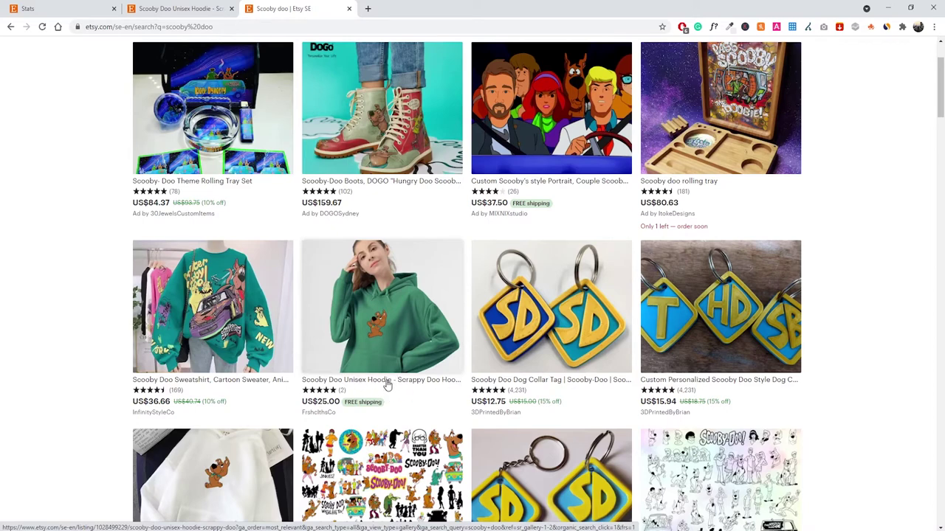
# Step: Return to the hoodie's listing editor and review its category, size, color and style attributes
pyautogui.click(170, 4)
pyautogui.scroll(-1, 309, 282)
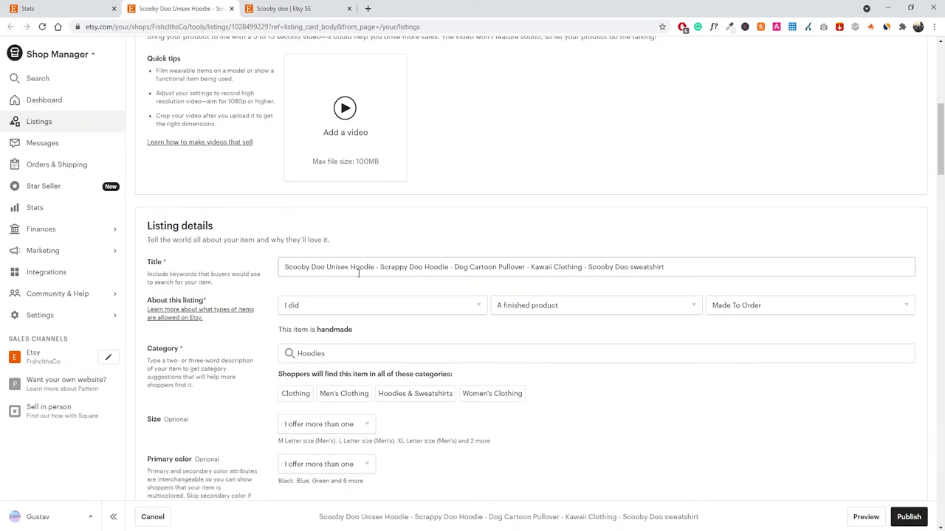
pyautogui.scroll(-2, 439, 281)
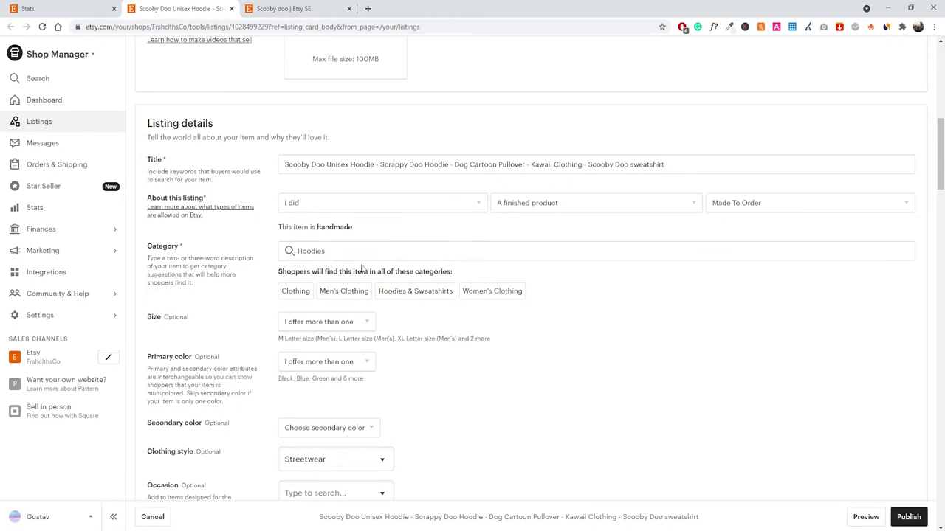
pyautogui.scroll(-9, 461, 219)
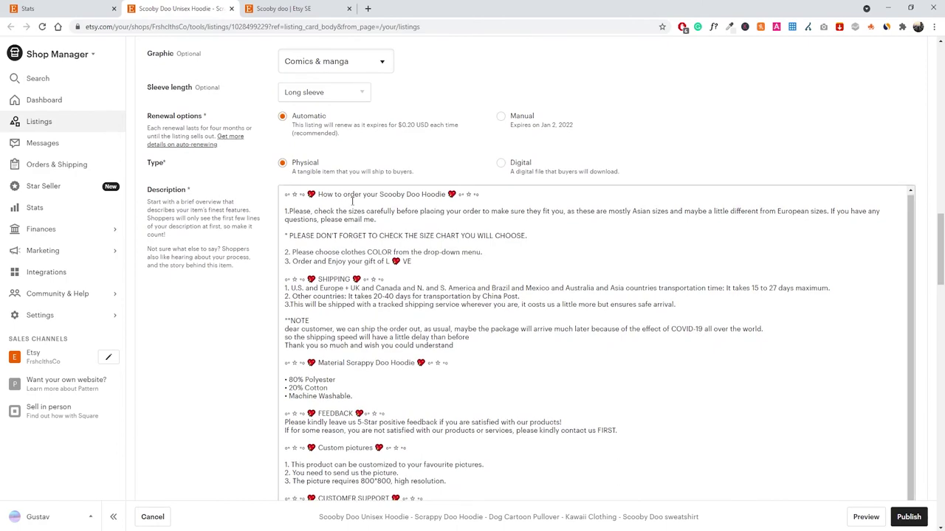
# Step: Read through the listing's description and examine the "Scooby Doo Hoodie" and "Scrappy Doo Hoodie" keywords in its section headings
pyautogui.scroll(-4, 352, 201)
pyautogui.scroll(2, 207, 210)
pyautogui.scroll(2, 208, 209)
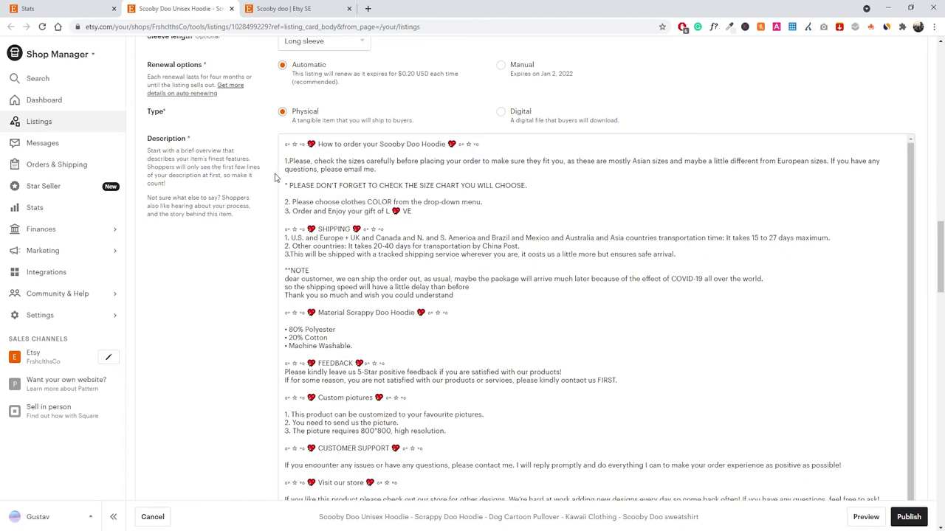
pyautogui.scroll(-2, 199, 202)
pyautogui.scroll(1, 202, 204)
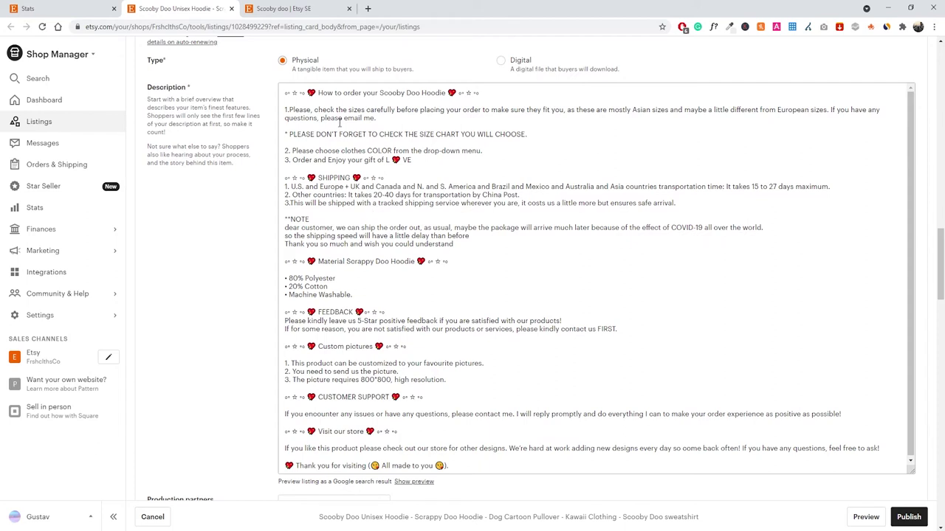
pyautogui.moveTo(335, 94); pyautogui.dragTo(446, 93)
pyautogui.click(380, 92)
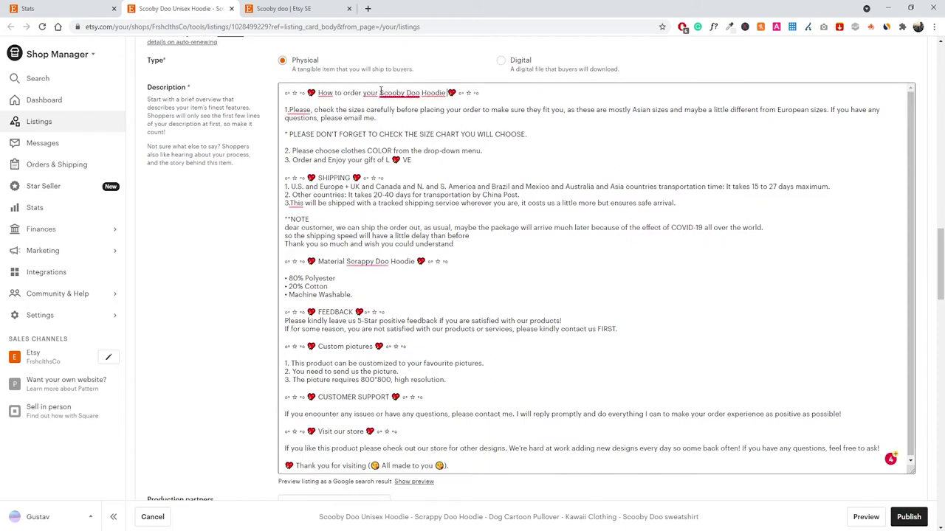
pyautogui.moveTo(381, 92)
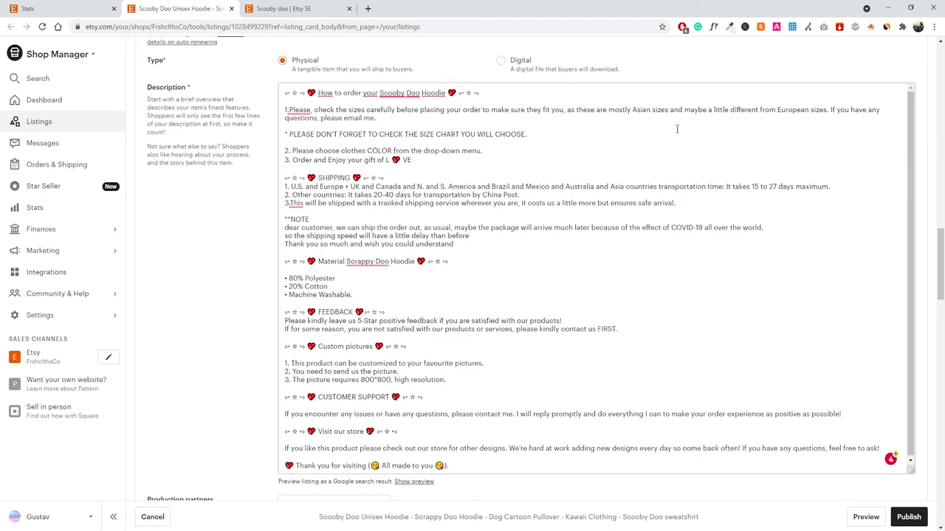
pyautogui.click(392, 261)
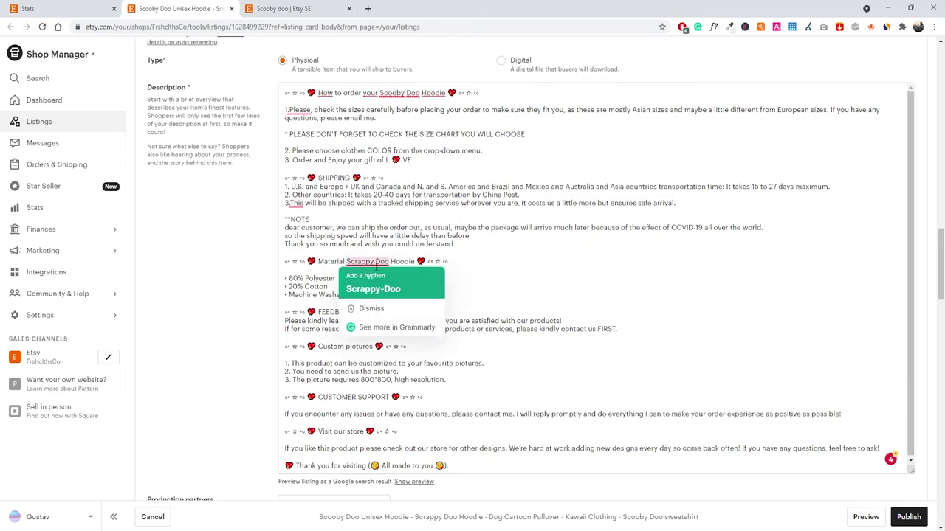
# Step: Review the listing's tags and compare them with the search terms in the listing stats
pyautogui.scroll(-5, 219, 214)
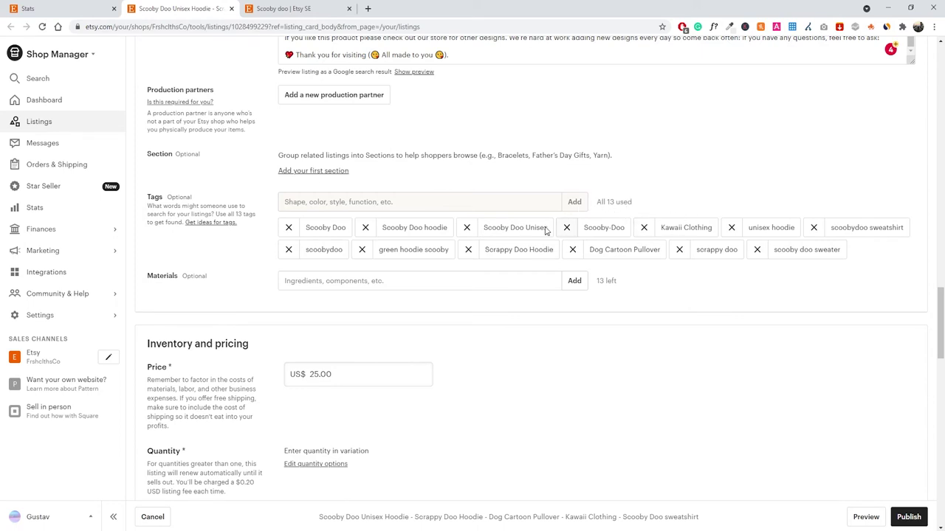
pyautogui.click(77, 6)
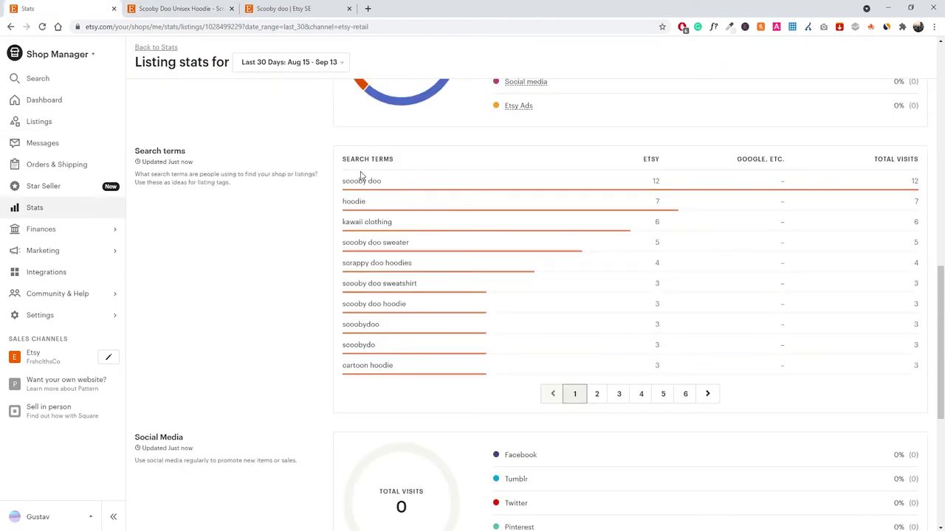
pyautogui.moveTo(367, 209); pyautogui.dragTo(349, 209)
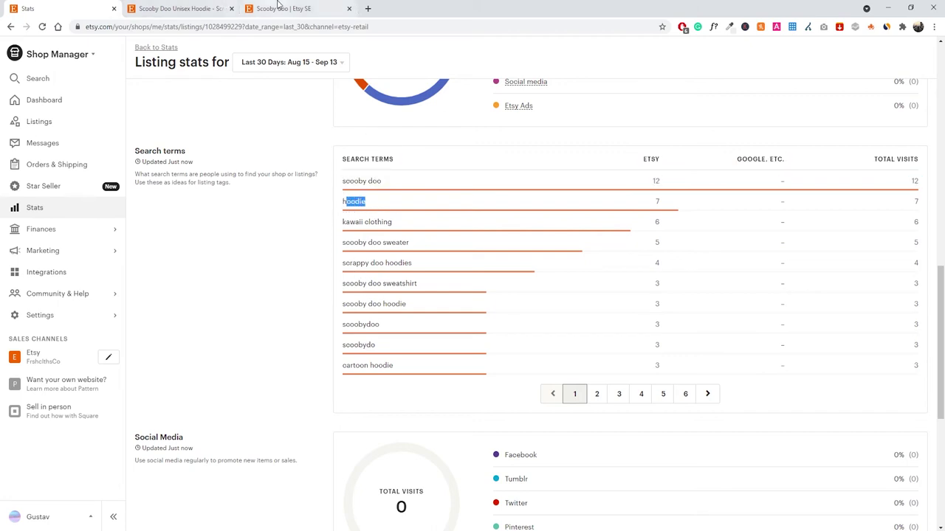
pyautogui.click(181, 9)
pyautogui.click(42, 6)
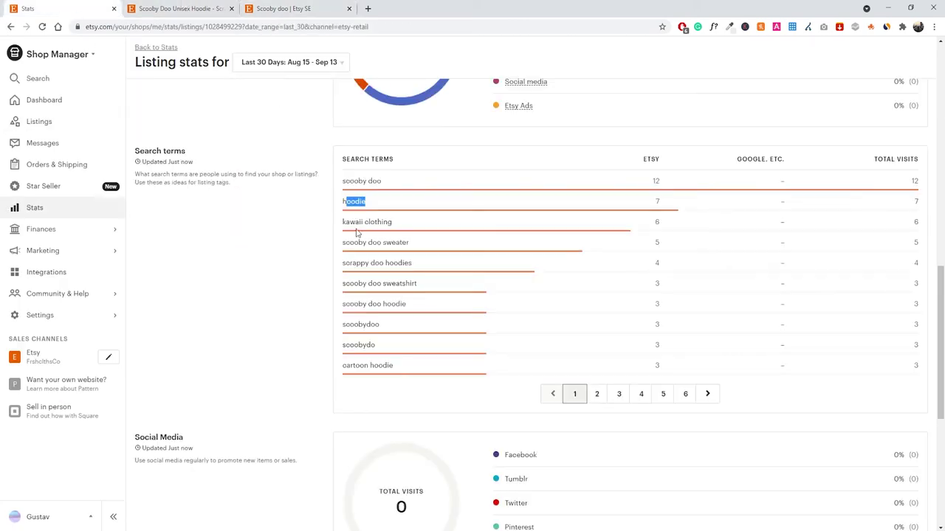
# Step: Switch the listing stats period to This year and review the traffic sources and search terms
pyautogui.click(309, 239)
pyautogui.click(301, 66)
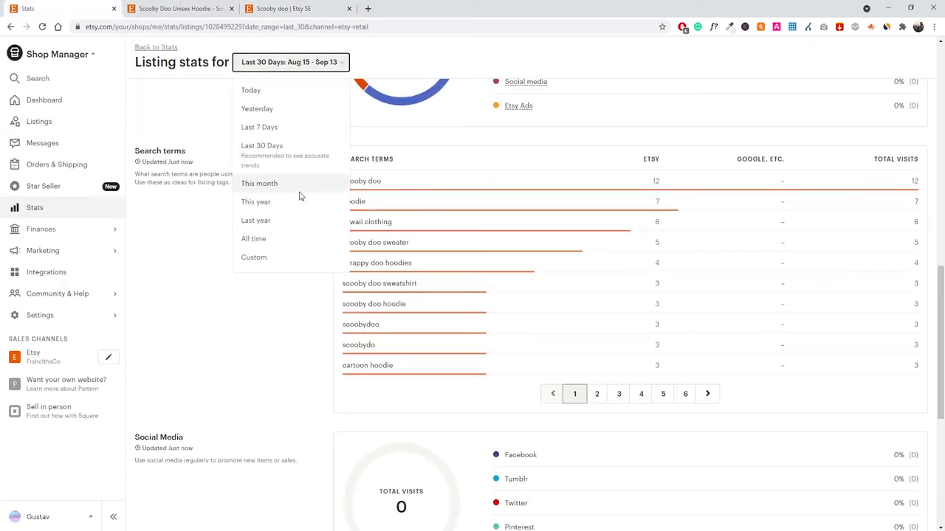
pyautogui.click(268, 203)
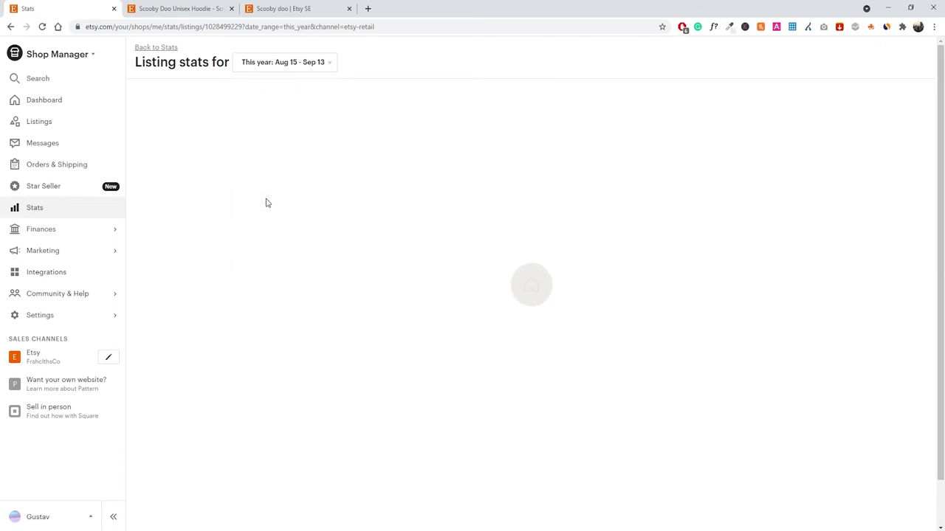
pyautogui.scroll(-4, 441, 270)
pyautogui.scroll(-8, 441, 270)
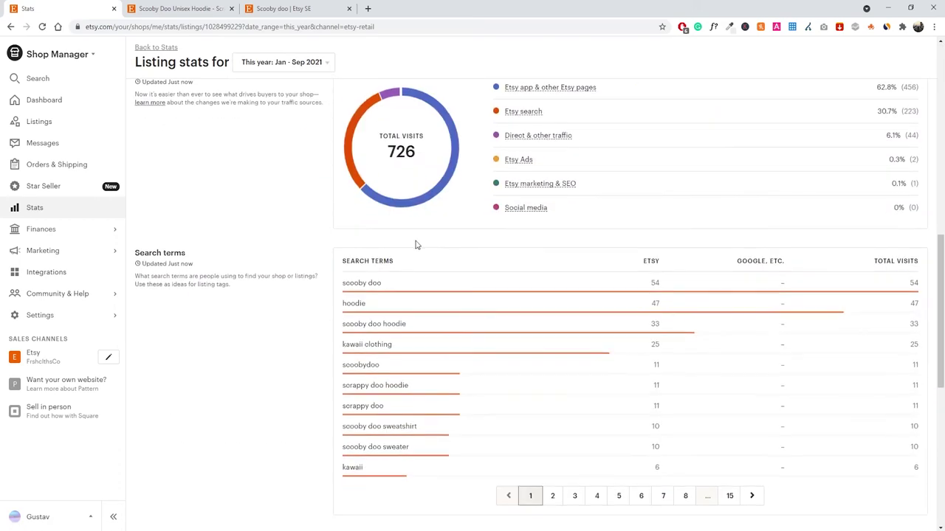
pyautogui.scroll(3, 348, 274)
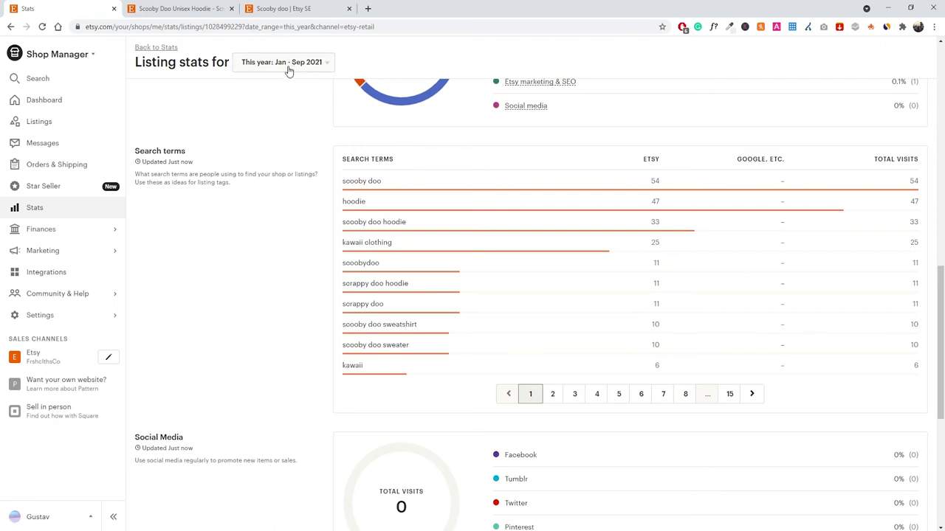
# Step: Return to the hoodie's listing editor and check its tags and its inventory and pricing details
pyautogui.hotkey('ctrl', 'Tab')
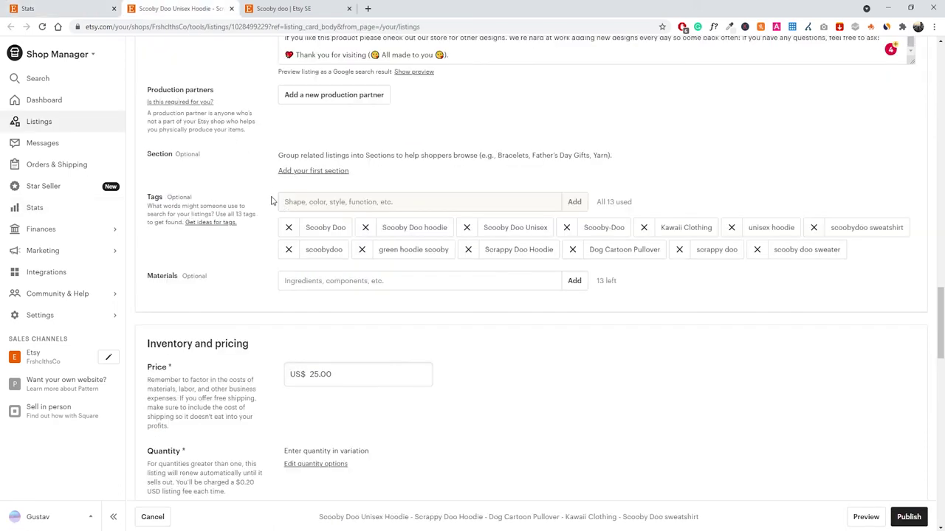
pyautogui.scroll(-3, 257, 202)
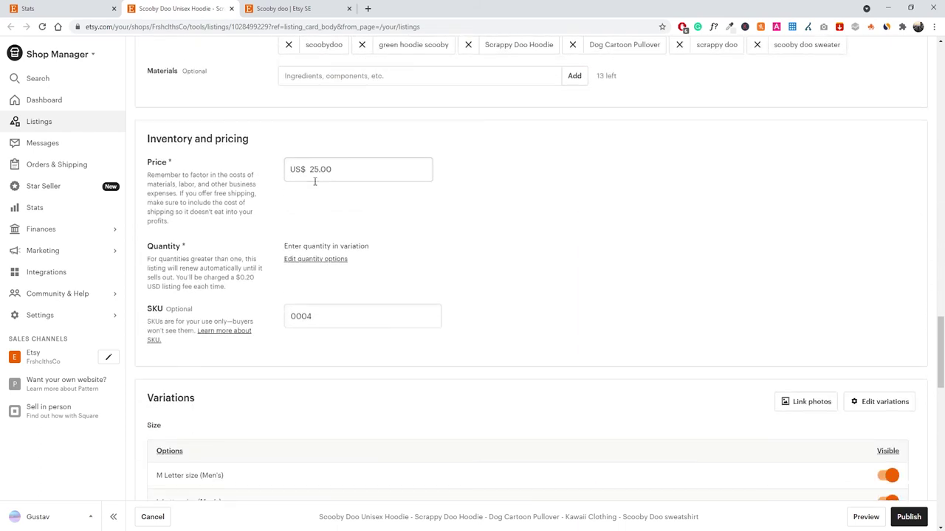
pyautogui.scroll(-1, 315, 182)
pyautogui.scroll(2, 385, 186)
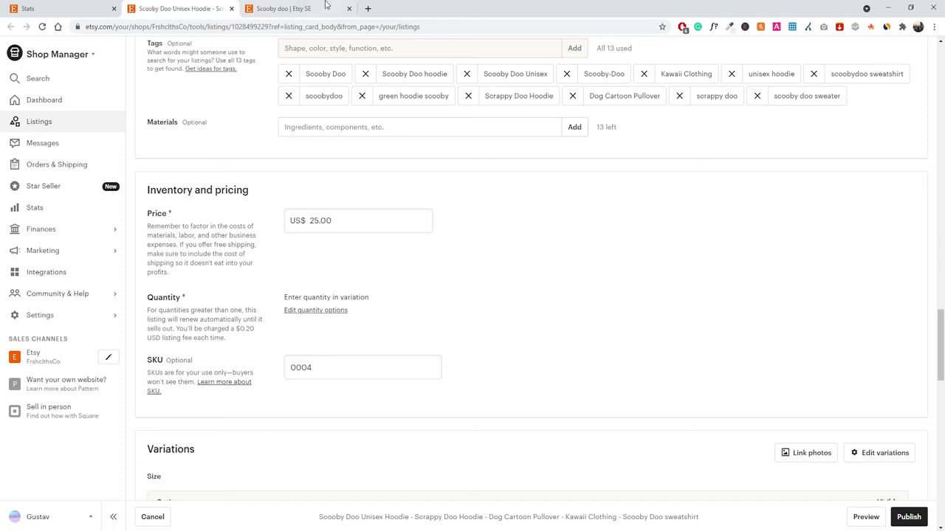
# Step: Look through the "scooby doo" search results and compare the green hoodie's price, shipping and reviews with the other listings
pyautogui.click(284, 8)
pyautogui.scroll(3, 405, 232)
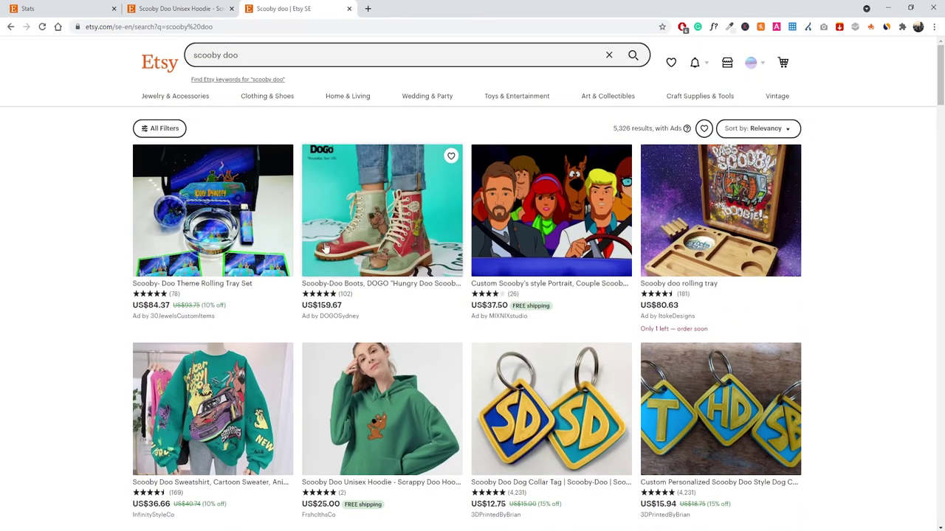
pyautogui.scroll(-2, 373, 244)
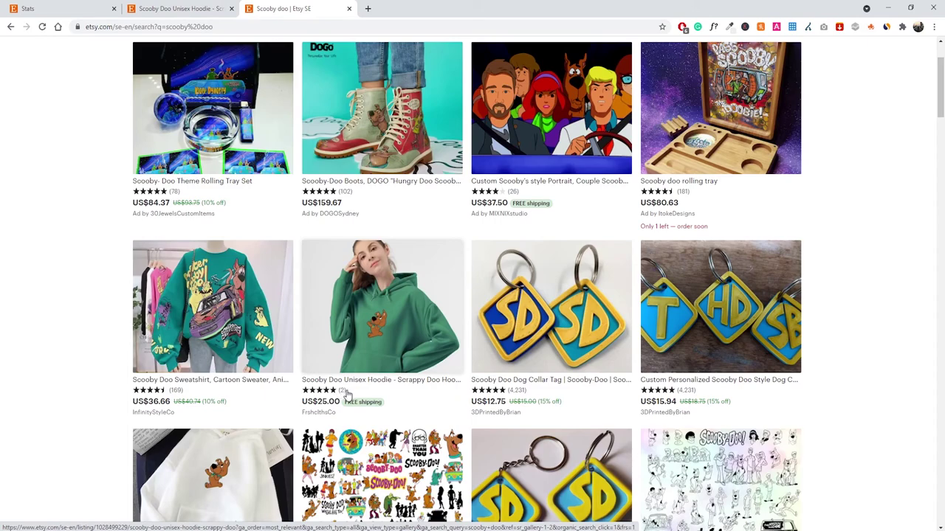
pyautogui.scroll(-3, 317, 362)
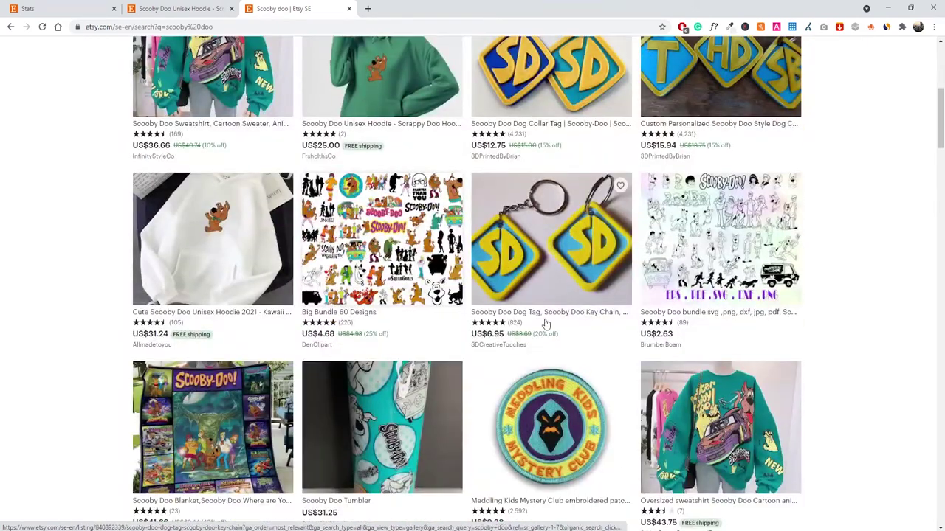
pyautogui.scroll(-2, 561, 328)
pyautogui.scroll(-3, 583, 334)
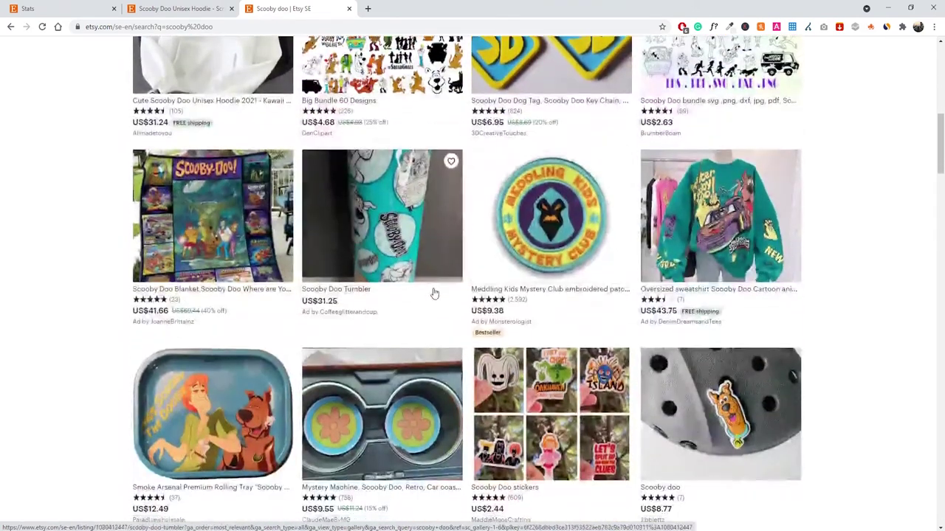
pyautogui.scroll(-1, 223, 253)
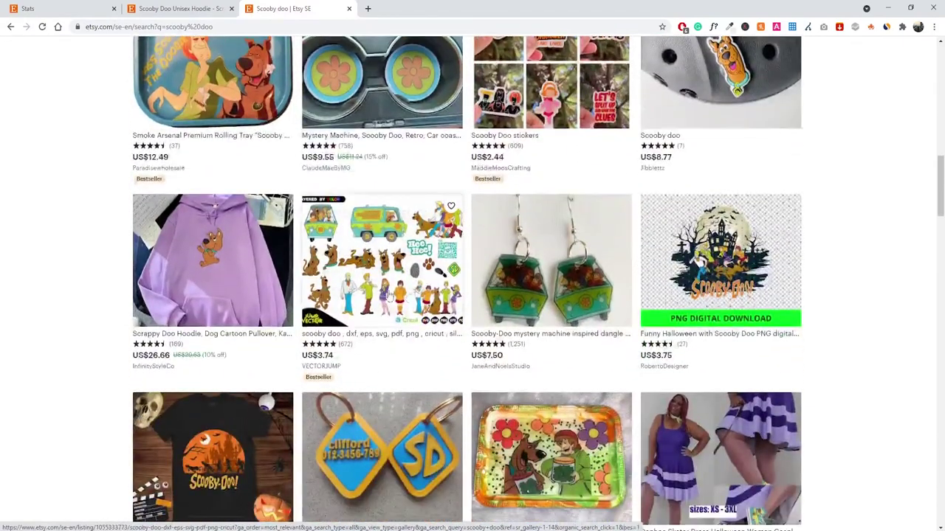
pyautogui.scroll(2, 311, 269)
pyautogui.scroll(6, 310, 269)
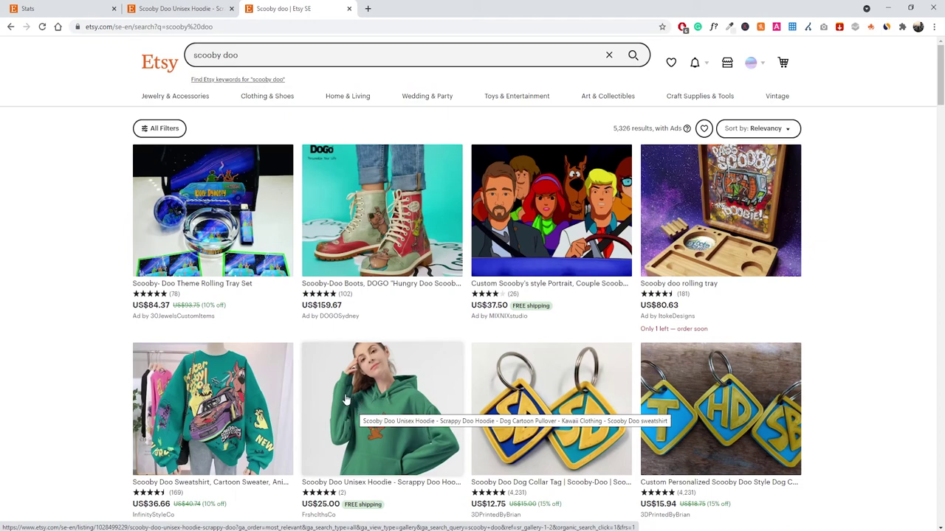
# Step: Compare the green hoodie with the nearby Scooby Doo sweatshirt and white hoodie results, checking its tags and price in the listing editor
pyautogui.scroll(-2, 350, 401)
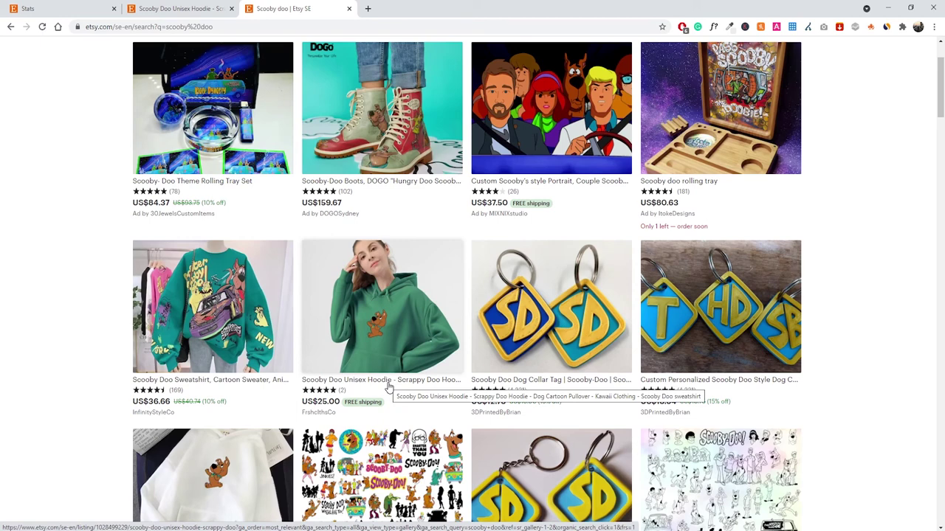
pyautogui.scroll(-1, 363, 284)
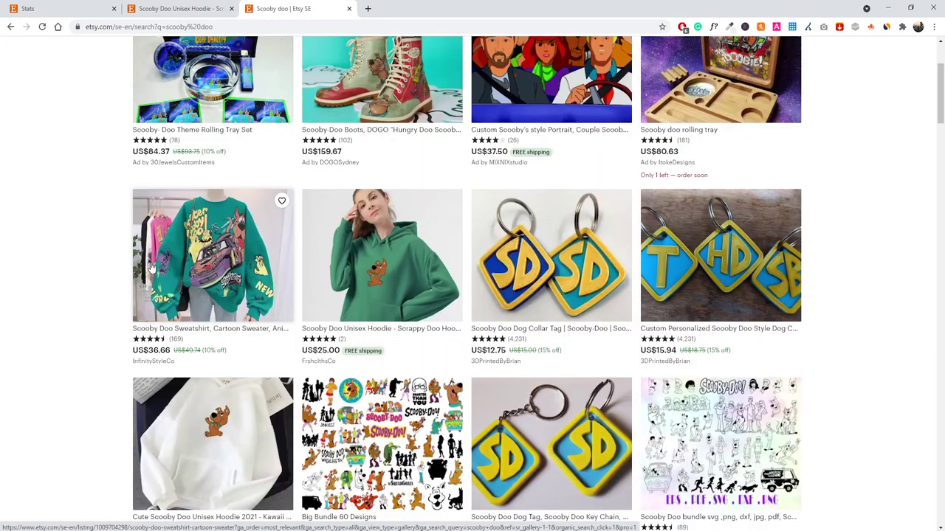
pyautogui.scroll(-2, 110, 277)
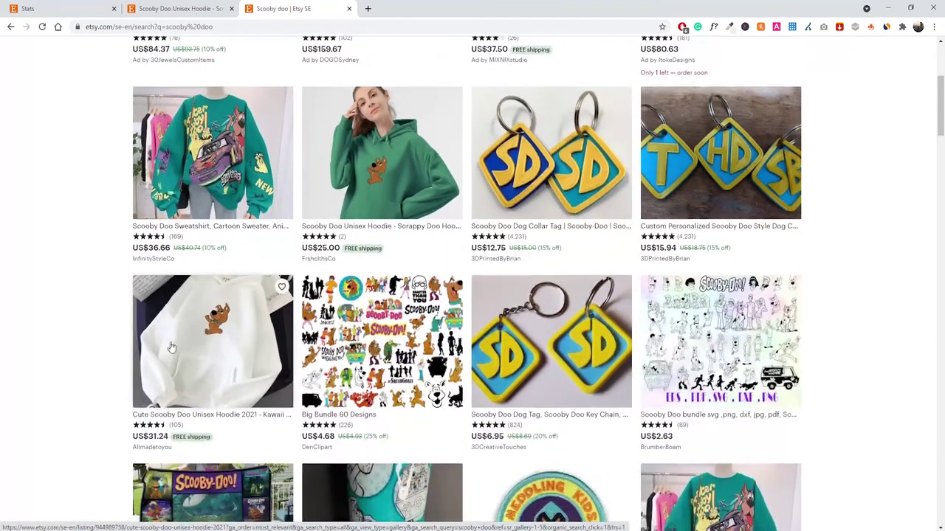
pyautogui.scroll(2, 391, 236)
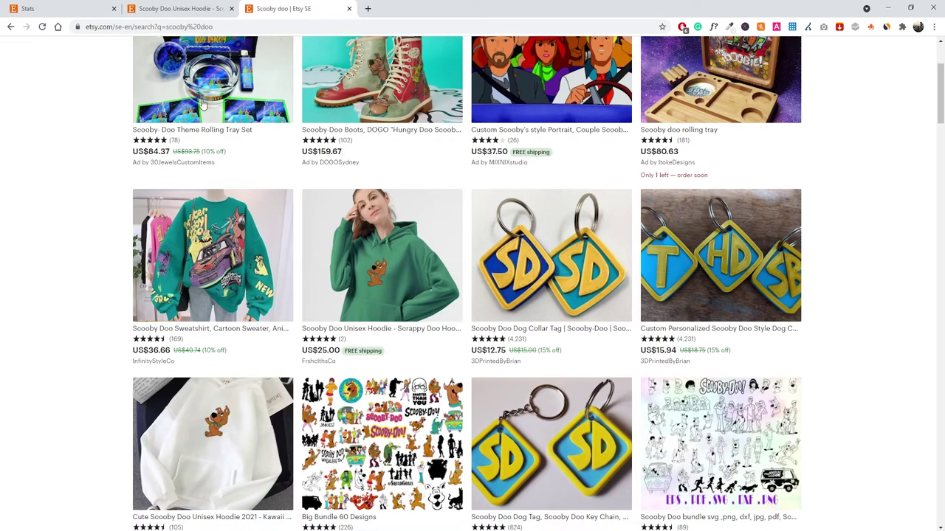
pyautogui.click(206, 6)
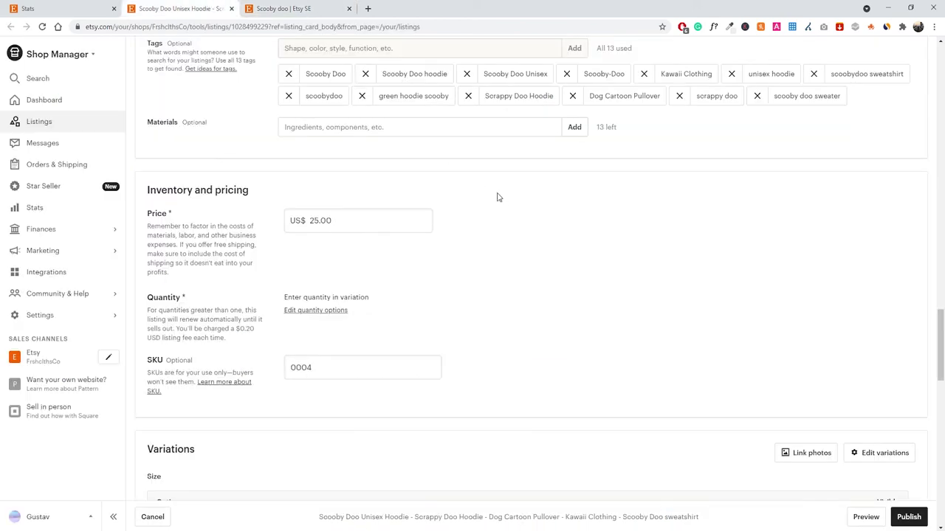
pyautogui.click(326, 6)
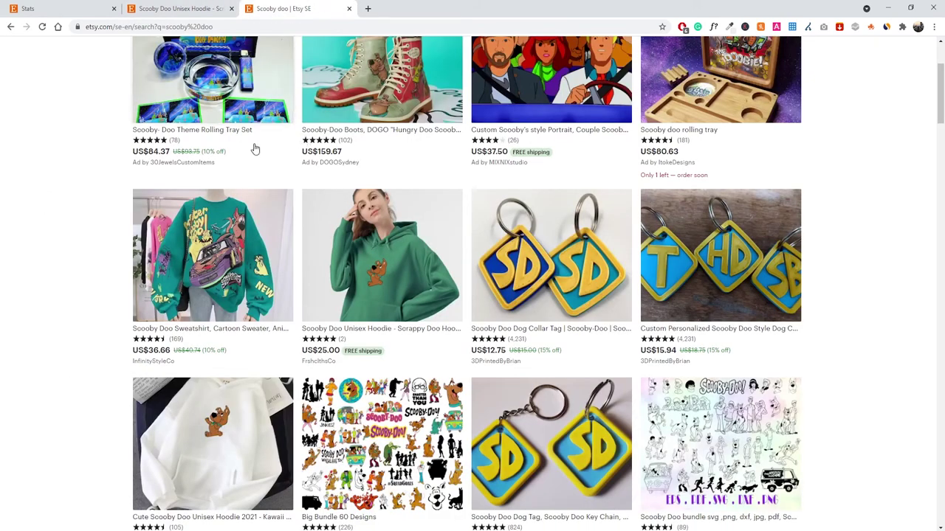